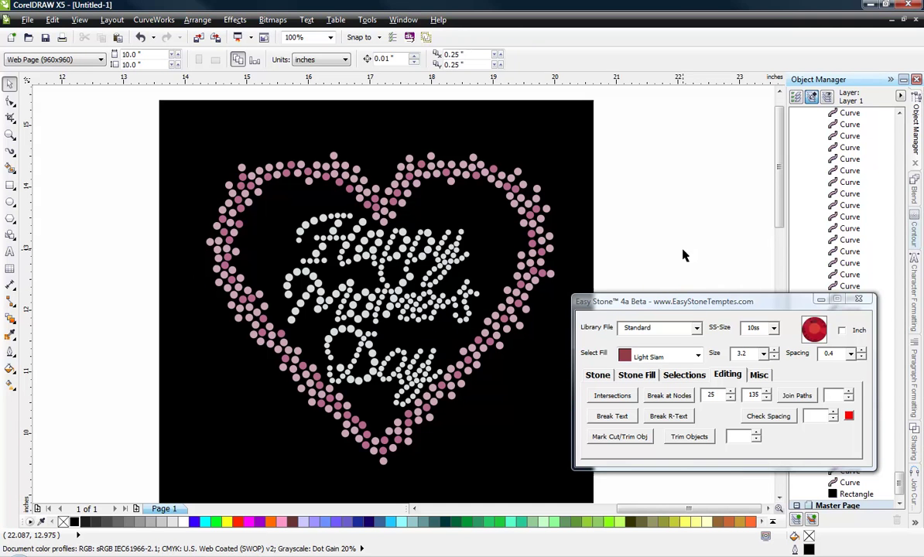
# Drop the Stone Graft.cdr pattern onto the page and ungroup it into separate stones.
pyautogui.scroll(-2, 685, 249)
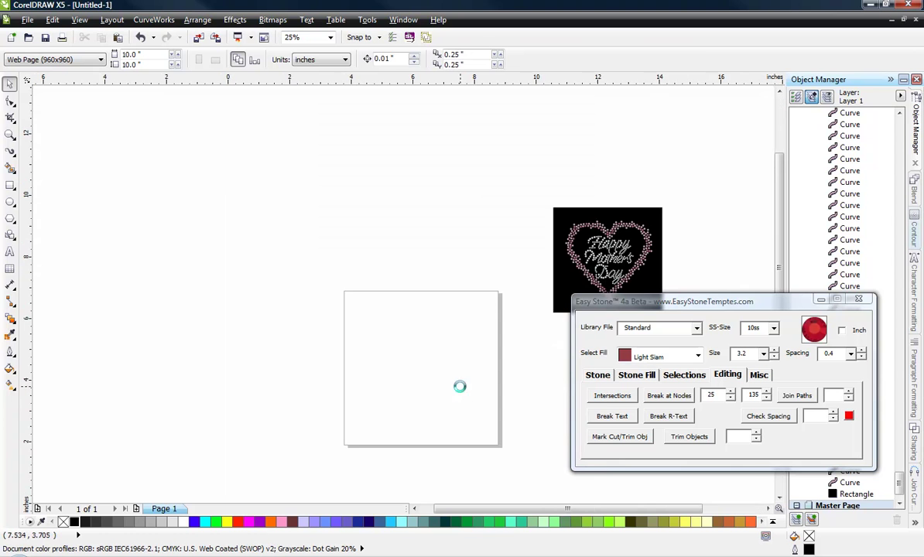
pyautogui.scroll(1, 455, 391)
pyautogui.scroll(-1, 305, 211)
pyautogui.scroll(1, 316, 234)
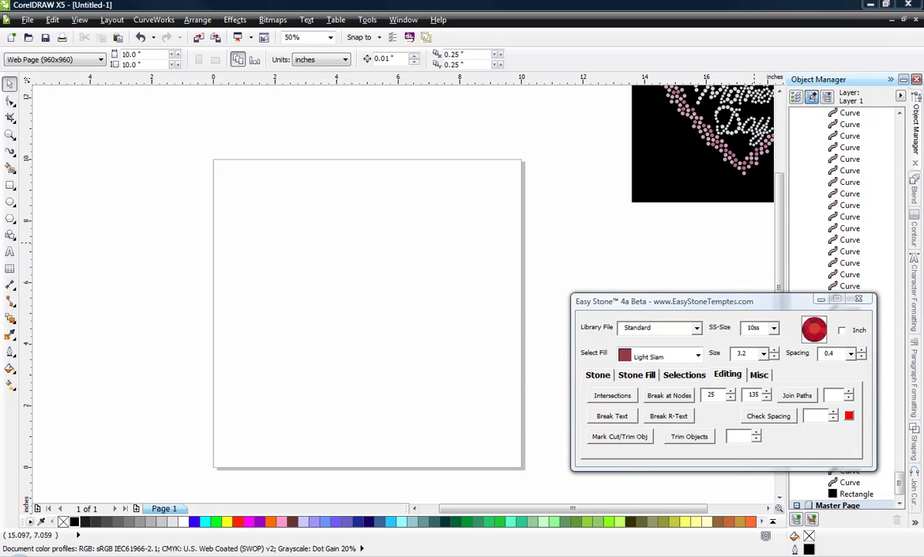
pyautogui.moveTo(817, 265); pyautogui.dragTo(309, 311)
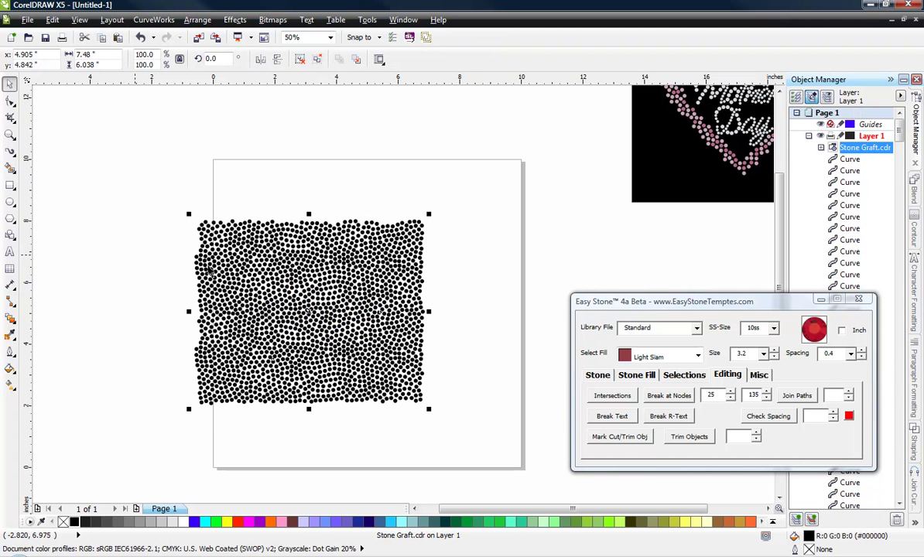
pyautogui.click(310, 271)
pyautogui.click(45, 132)
pyautogui.click(216, 231)
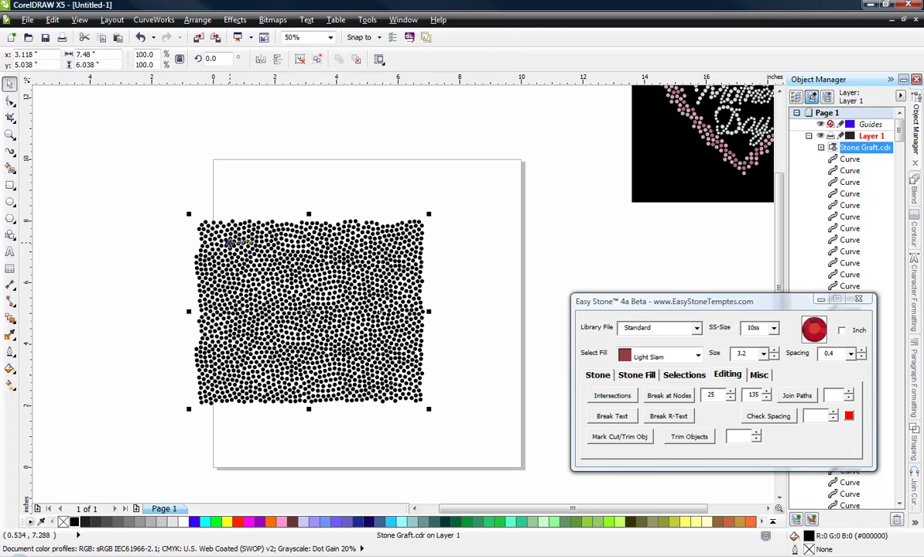
pyautogui.rightClick(229, 233)
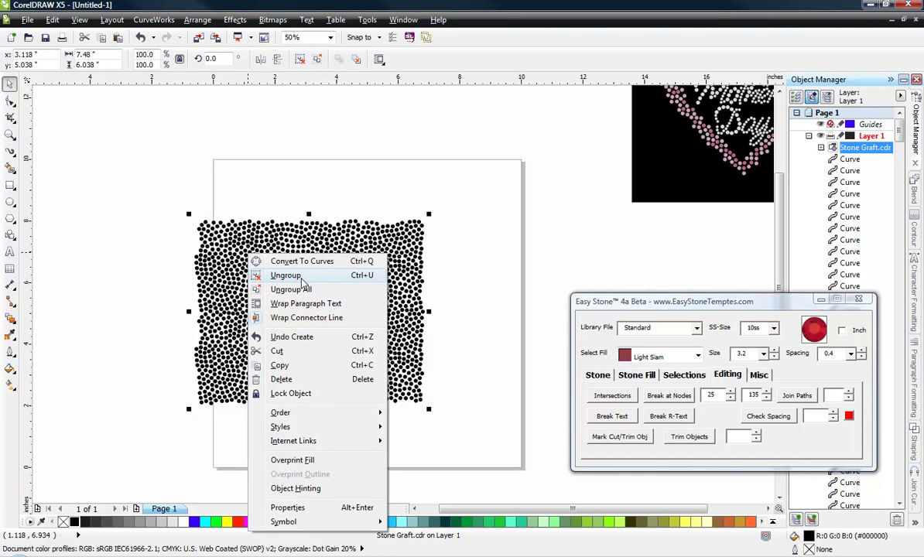
pyautogui.click(283, 260)
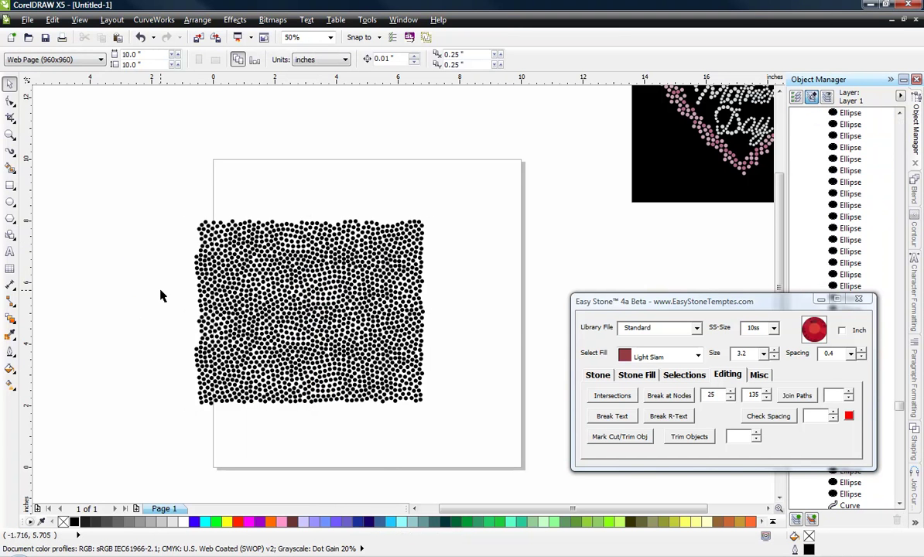
# Select all 1766 stone dots and centre them horizontally on the page.
pyautogui.moveTo(140, 204); pyautogui.dragTo(443, 440)
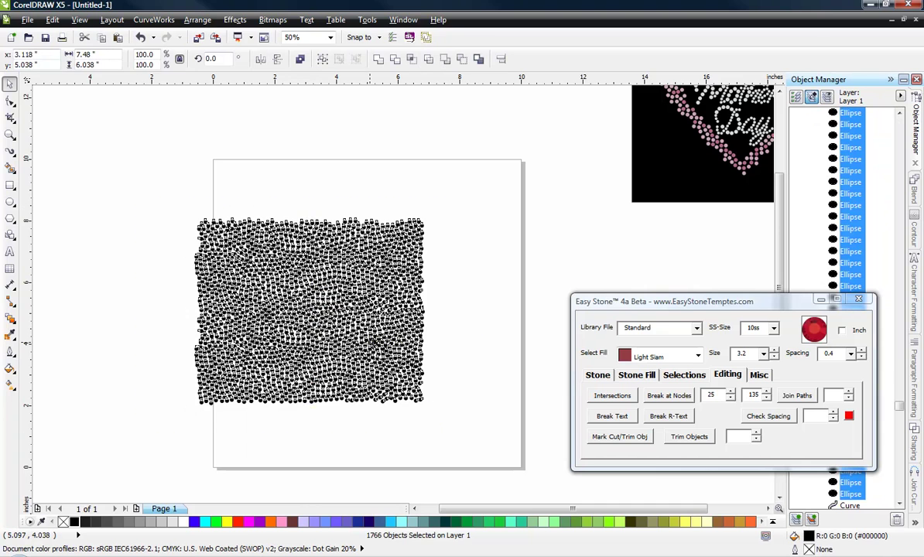
pyautogui.press('p')
pyautogui.click(361, 189)
pyautogui.scroll(2, 361, 189)
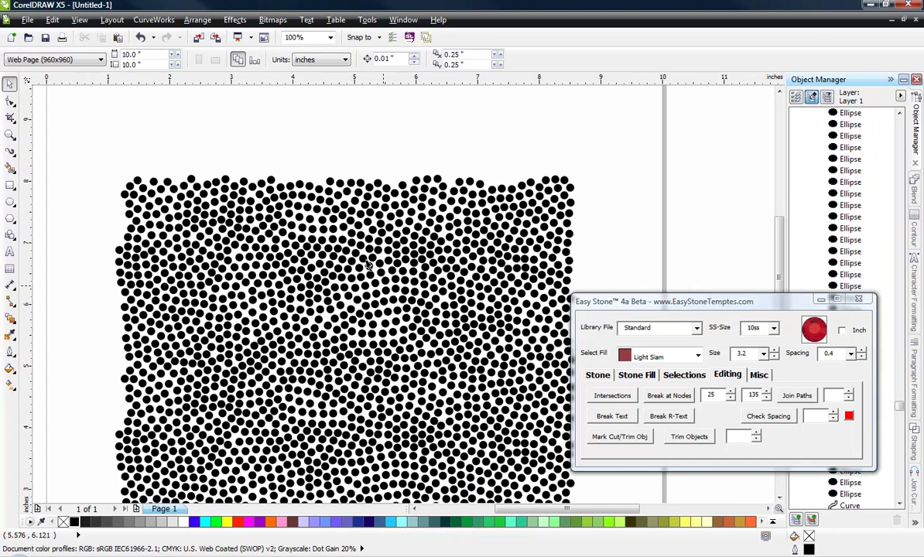
pyautogui.scroll(-2, 300, 207)
pyautogui.scroll(1, 337, 305)
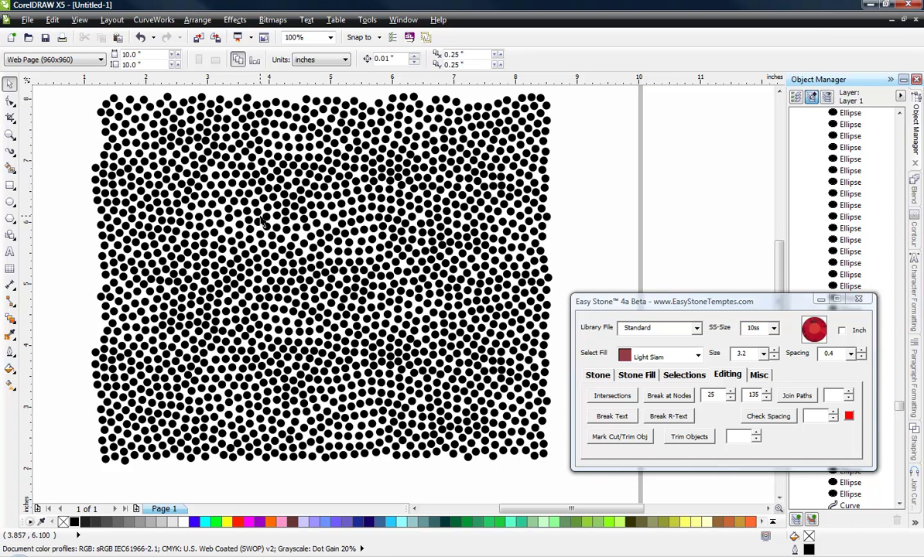
pyautogui.scroll(-1, 260, 217)
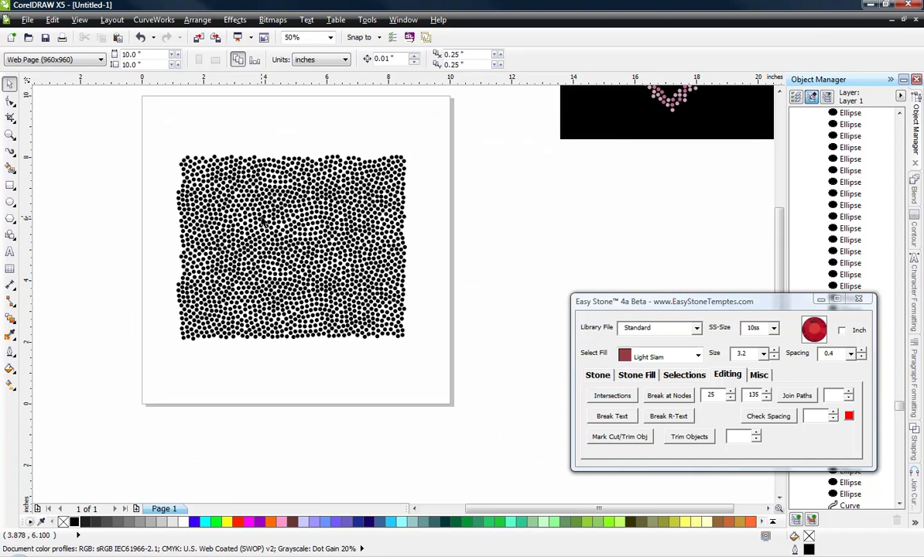
pyautogui.scroll(-1, 263, 207)
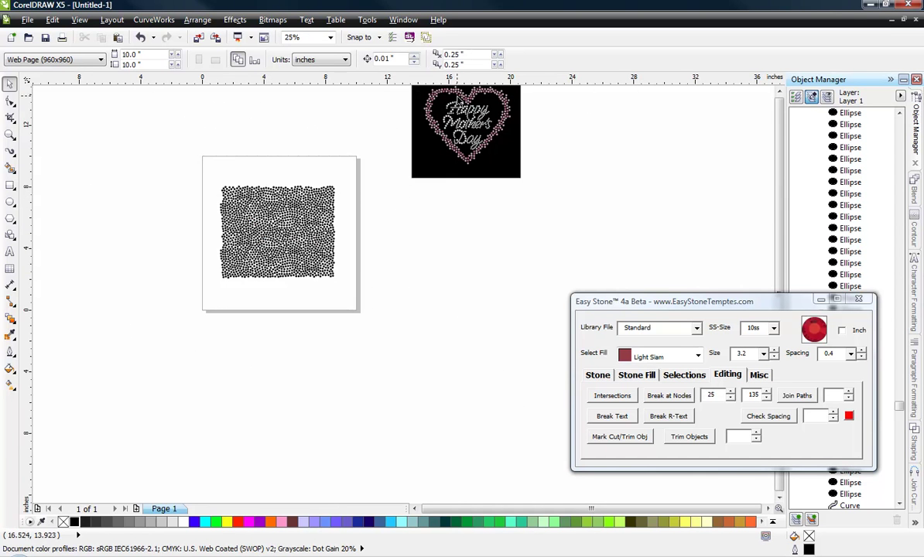
pyautogui.scroll(1, 243, 178)
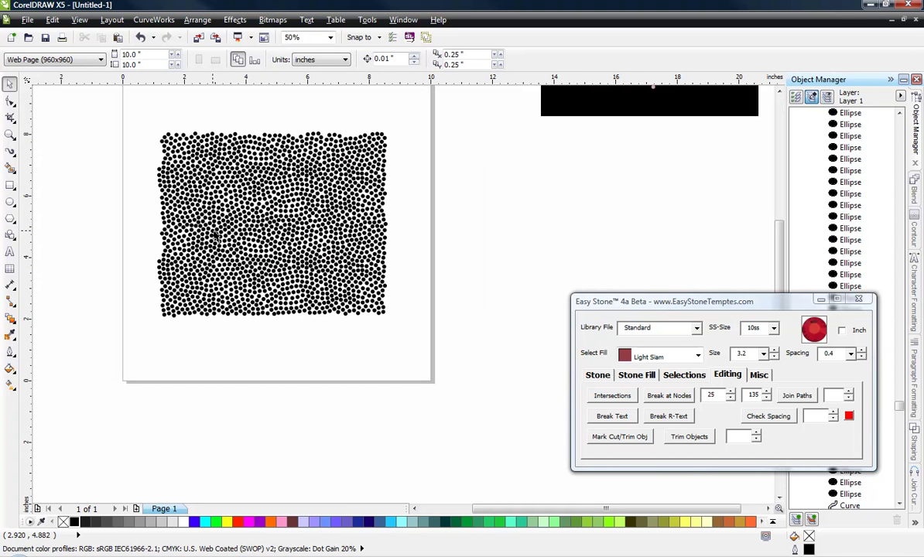
# Draw a heart Basic Shape across the middle of the dots and fill it light cyan.
pyautogui.click(10, 234)
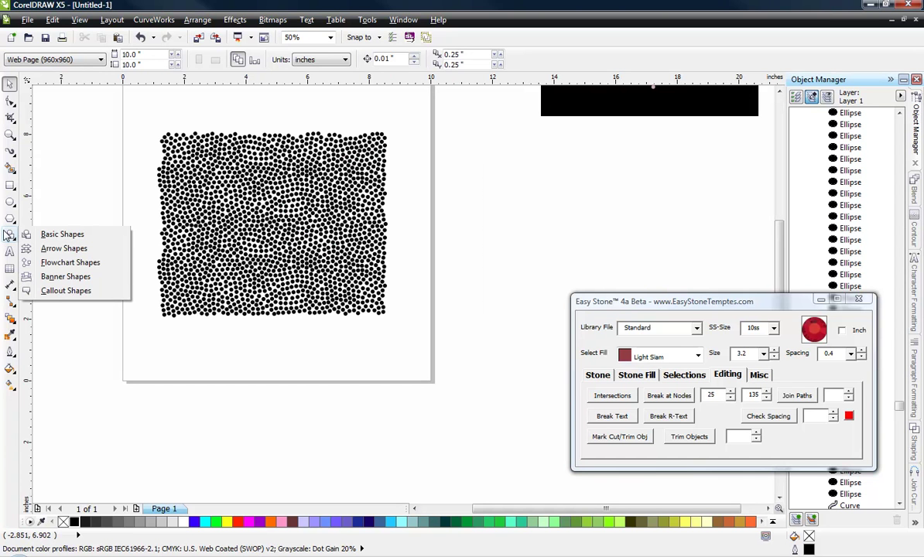
pyautogui.click(48, 236)
pyautogui.click(9, 234)
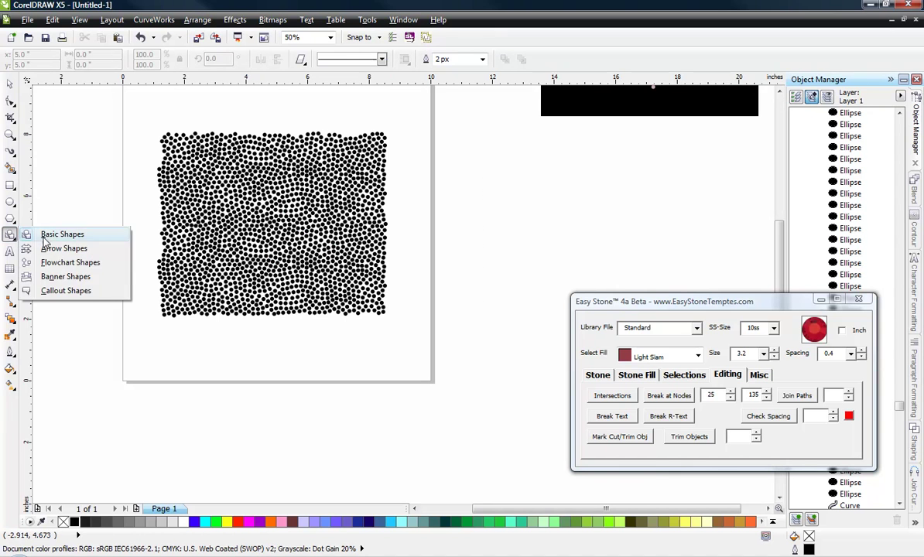
pyautogui.click(48, 236)
pyautogui.click(295, 60)
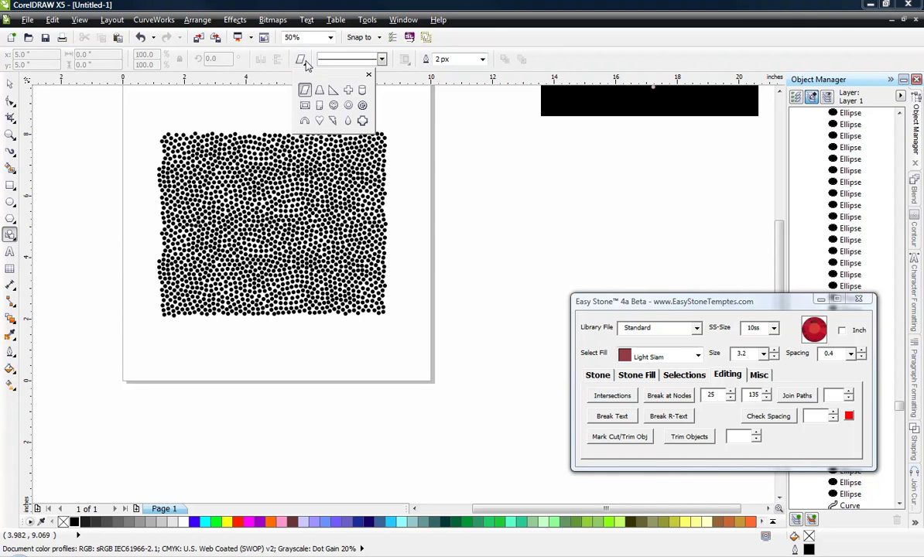
pyautogui.click(300, 108)
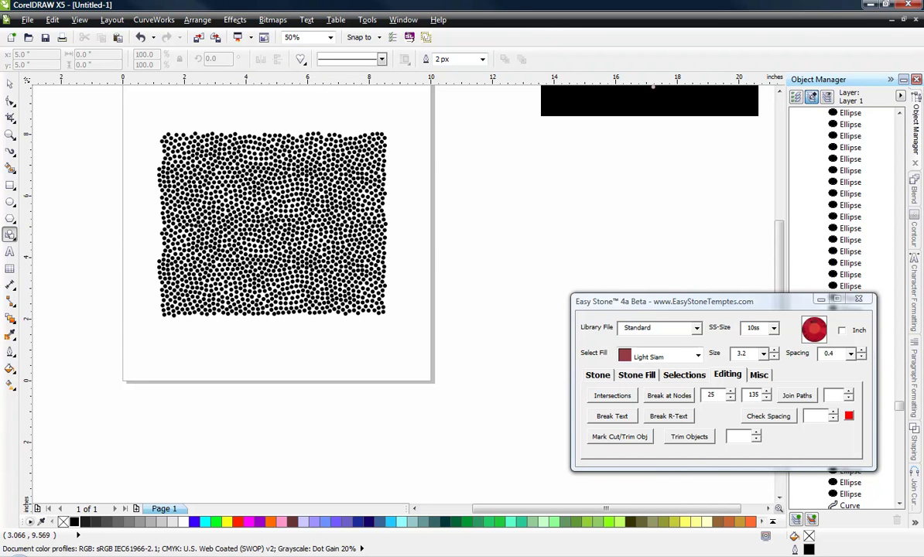
pyautogui.scroll(2, 224, 195)
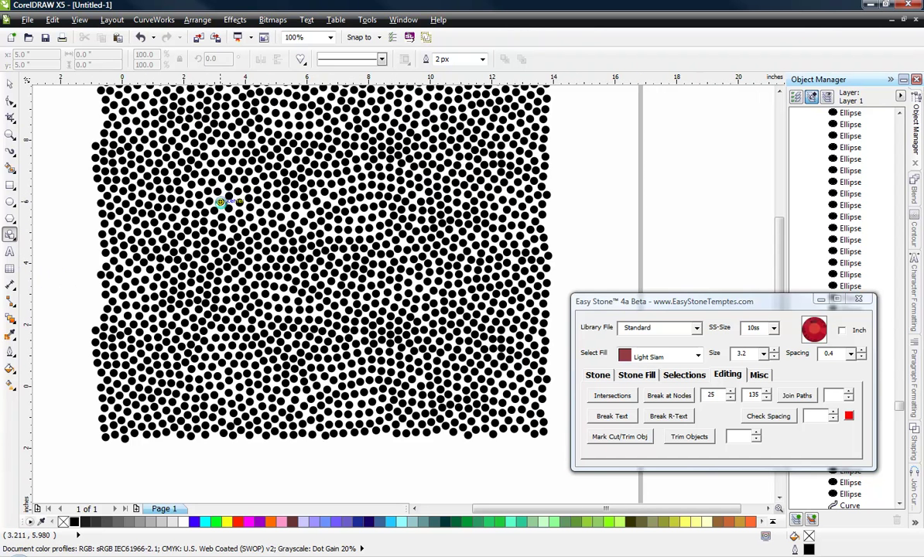
pyautogui.scroll(-2, 219, 199)
pyautogui.moveTo(202, 168); pyautogui.dragTo(359, 316)
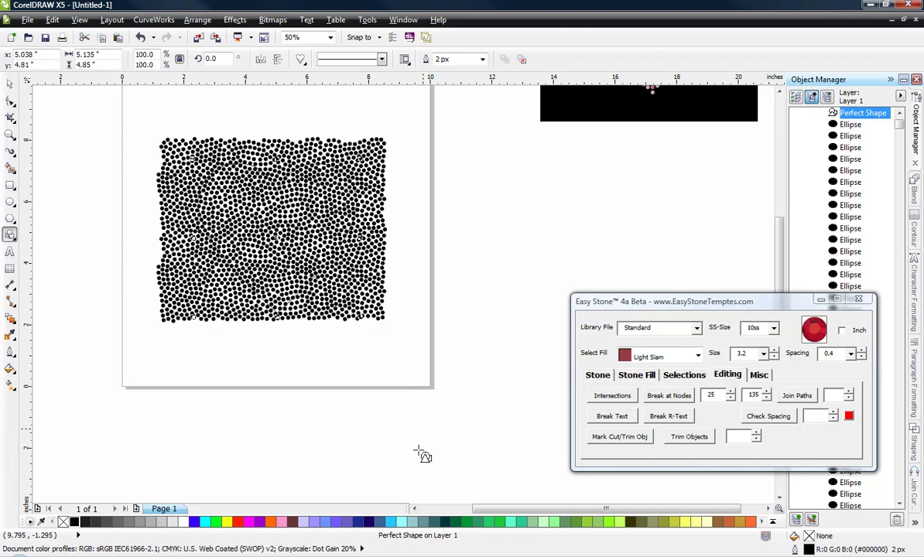
pyautogui.click(401, 522)
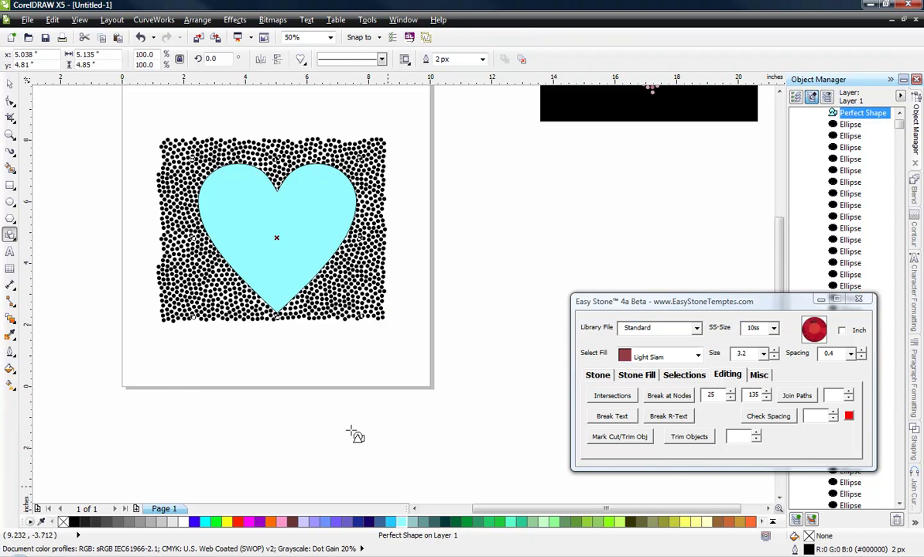
# Reselect the cyan heart and nudge it up and left within the dot field.
pyautogui.click(11, 83)
pyautogui.click(77, 190)
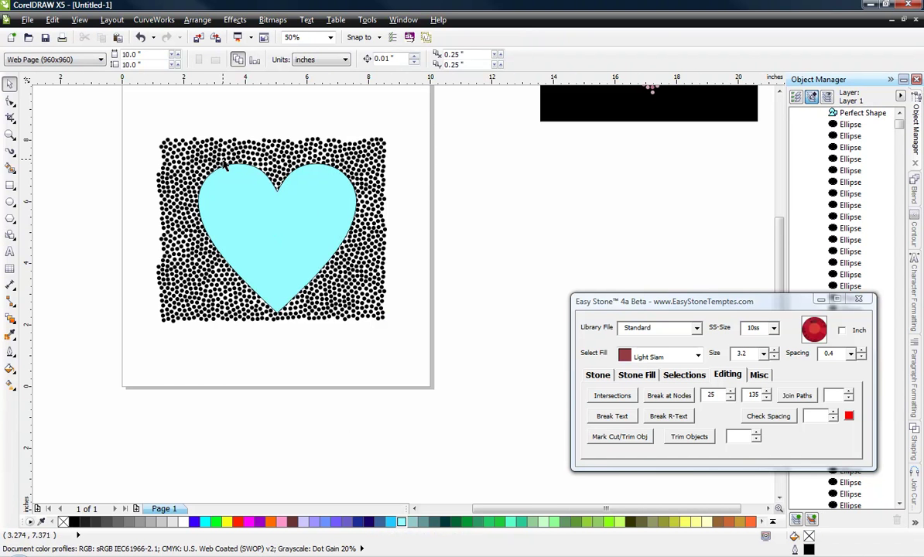
pyautogui.scroll(1, 222, 162)
pyautogui.click(256, 240)
pyautogui.hotkey('ctrl', 'z')
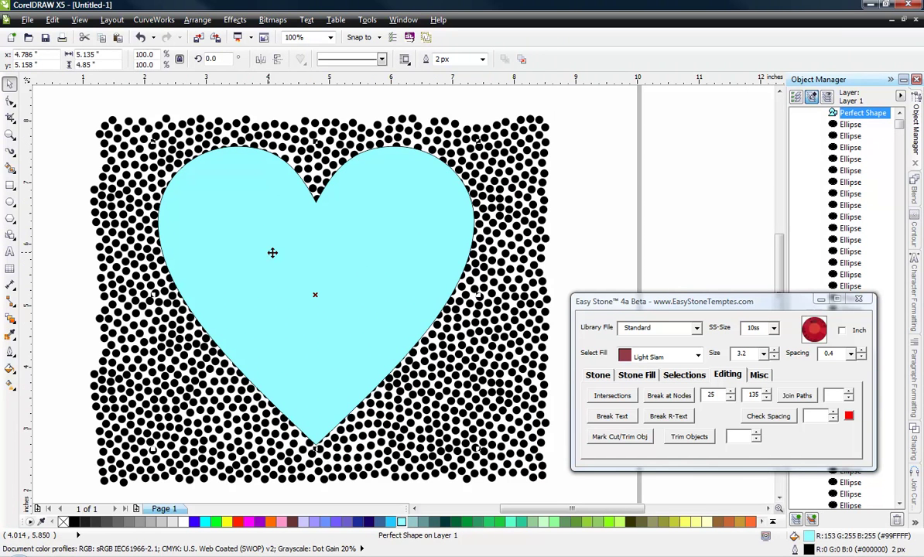
pyautogui.press('Escape')
pyautogui.click(437, 265)
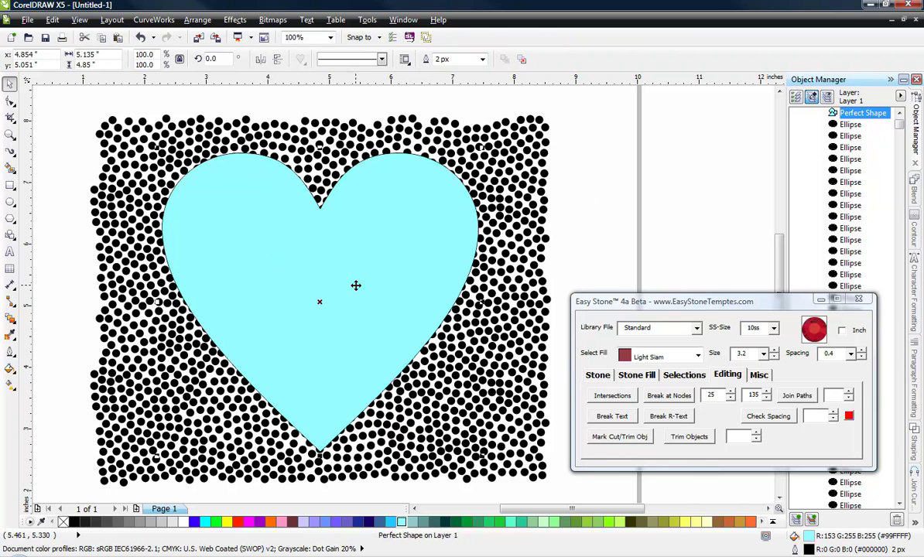
# Lower the Easy Stone Stone Fill value from 3.6 to 1.5.
pyautogui.click(642, 375)
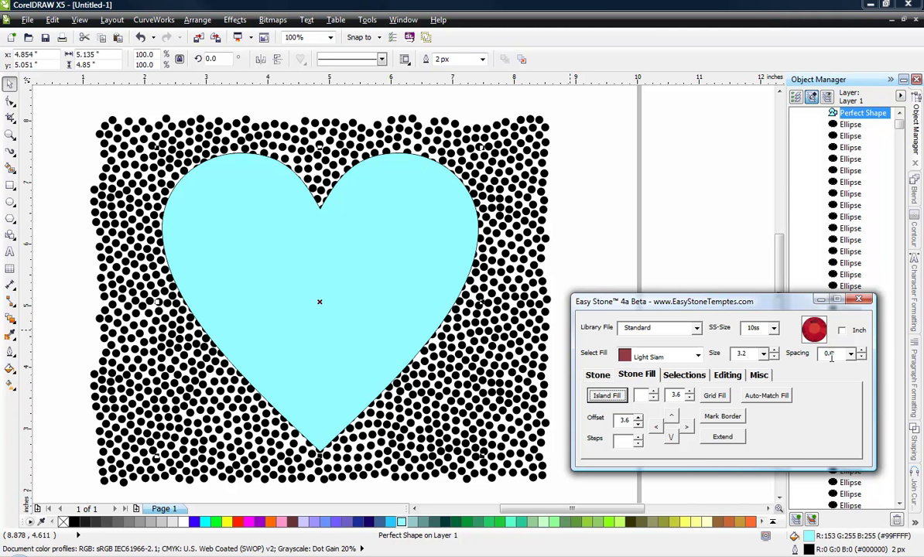
pyautogui.click(690, 398)
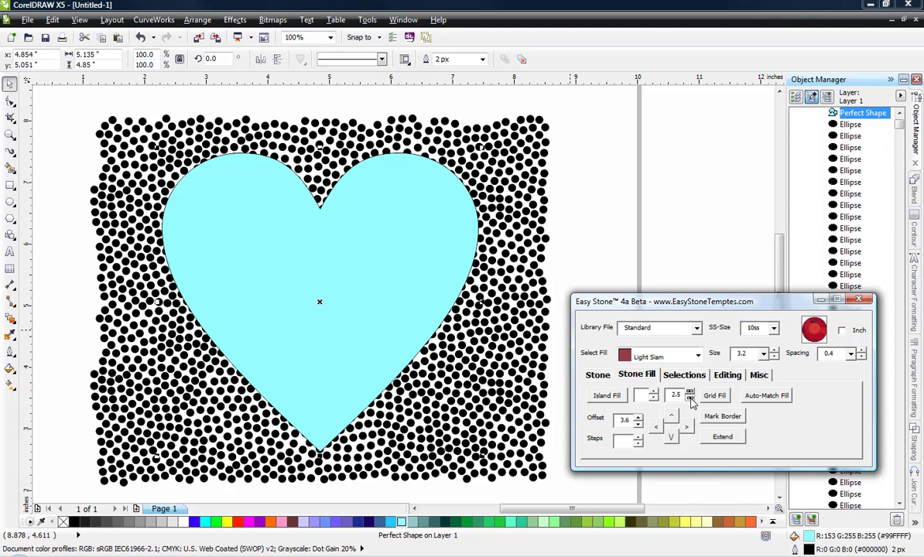
pyautogui.click(690, 399)
pyautogui.click(690, 399)
pyautogui.click(690, 398)
pyautogui.click(690, 394)
pyautogui.click(690, 399)
pyautogui.click(690, 399)
# Select the heart and shift it slightly left and down.
pyautogui.click(572, 163)
pyautogui.click(373, 229)
pyautogui.moveTo(374, 230)
pyautogui.mouseDown()
pyautogui.moveTo(363, 200)
pyautogui.moveTo(367, 230)
pyautogui.mouseUp()
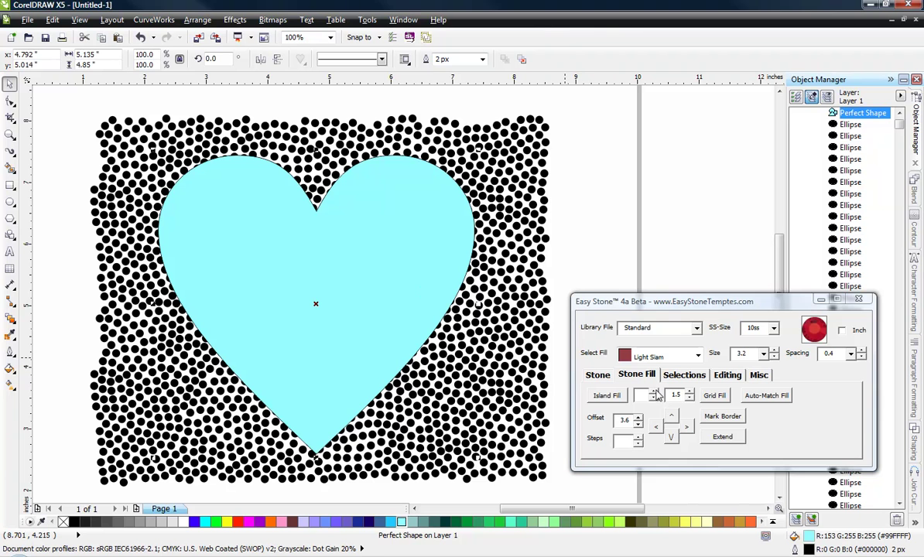
# Create a white island curve inside the cyan heart using Easy Stone Island Fill.
pyautogui.click(654, 393)
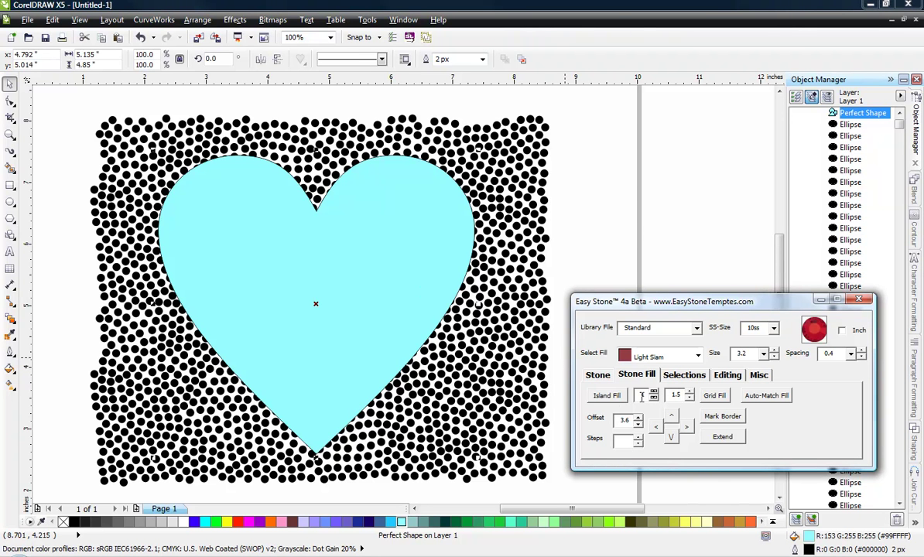
pyautogui.click(608, 395)
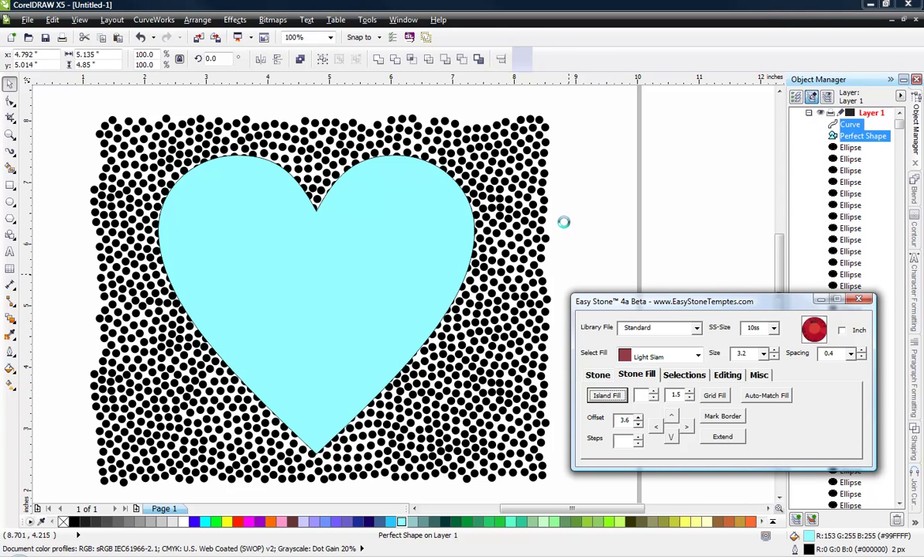
pyautogui.click(585, 212)
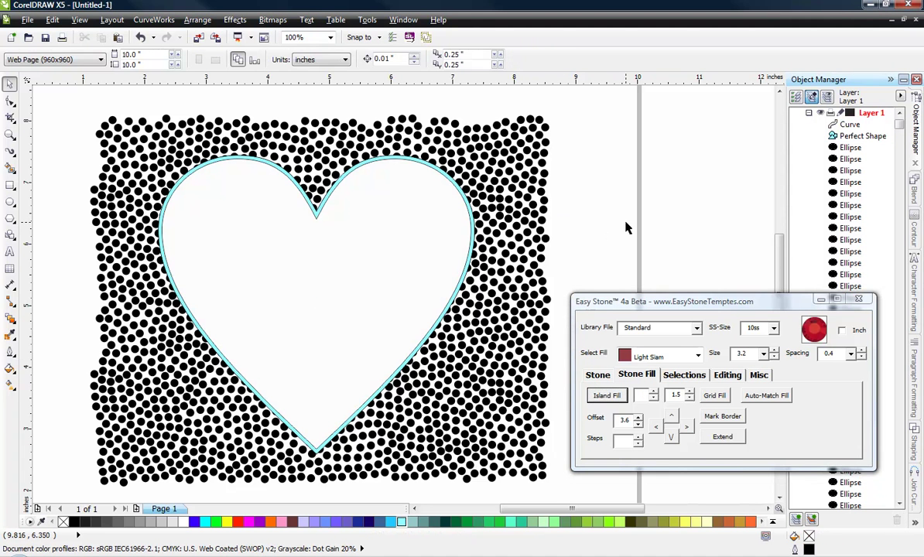
pyautogui.click(404, 211)
pyautogui.moveTo(381, 222); pyautogui.dragTo(275, 219)
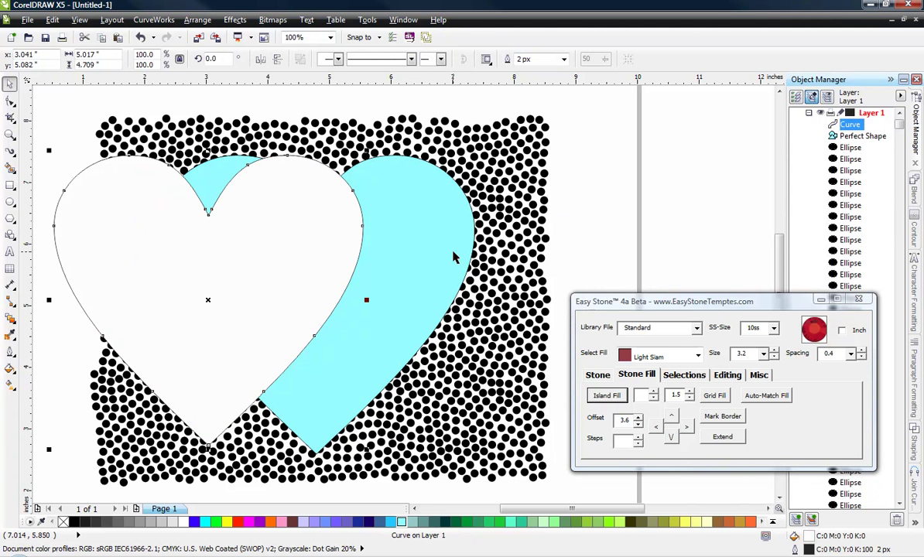
pyautogui.hotkey('ctrl', 'z')
pyautogui.click(673, 230)
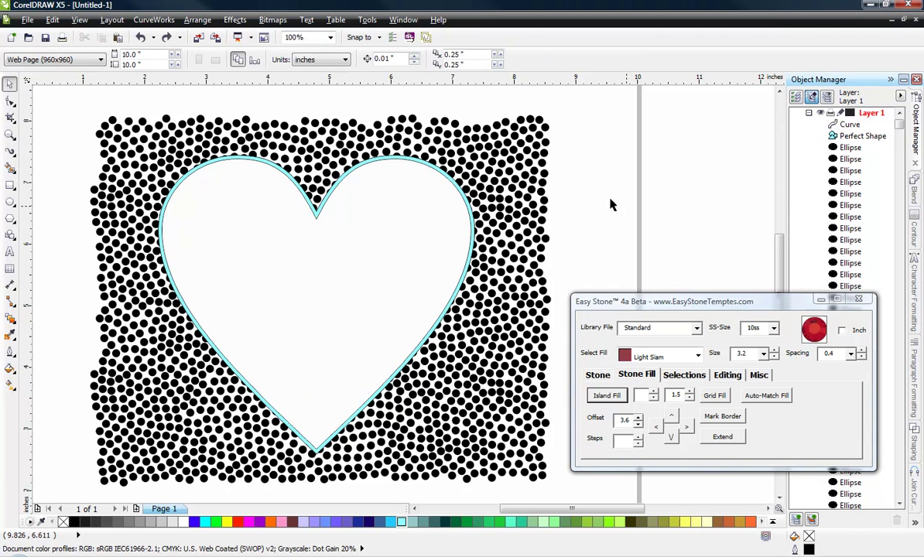
# Set the Island Fill value to 1 and add a second offset curve around the heart.
pyautogui.scroll(2, 446, 184)
pyautogui.click(453, 181)
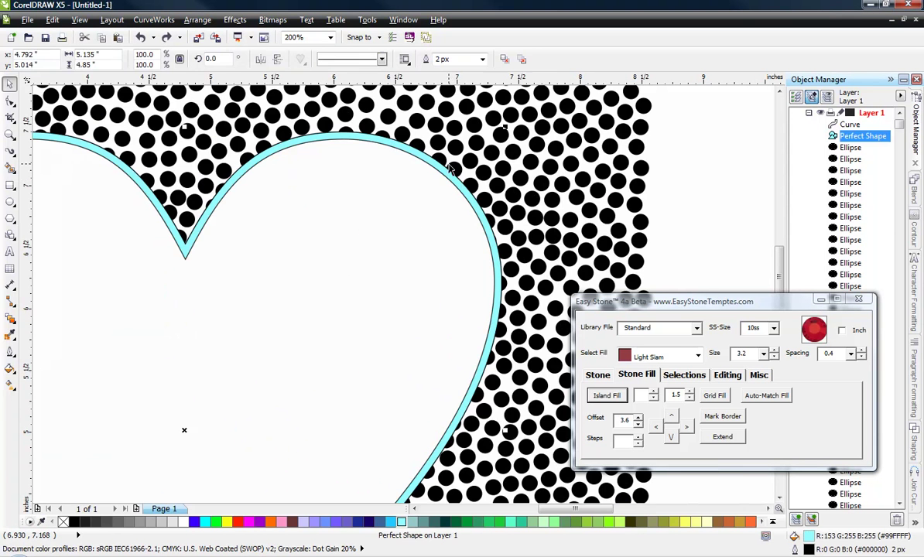
pyautogui.scroll(-2, 450, 172)
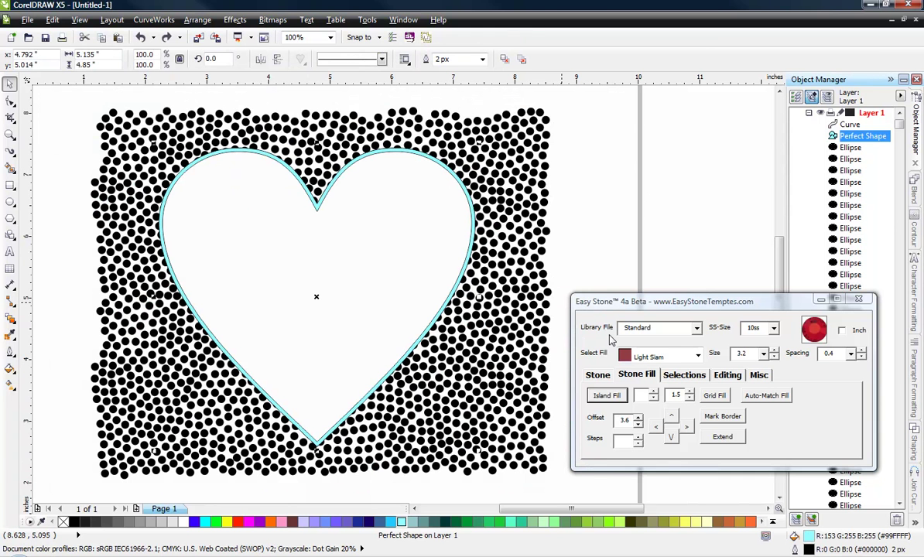
pyautogui.click(654, 392)
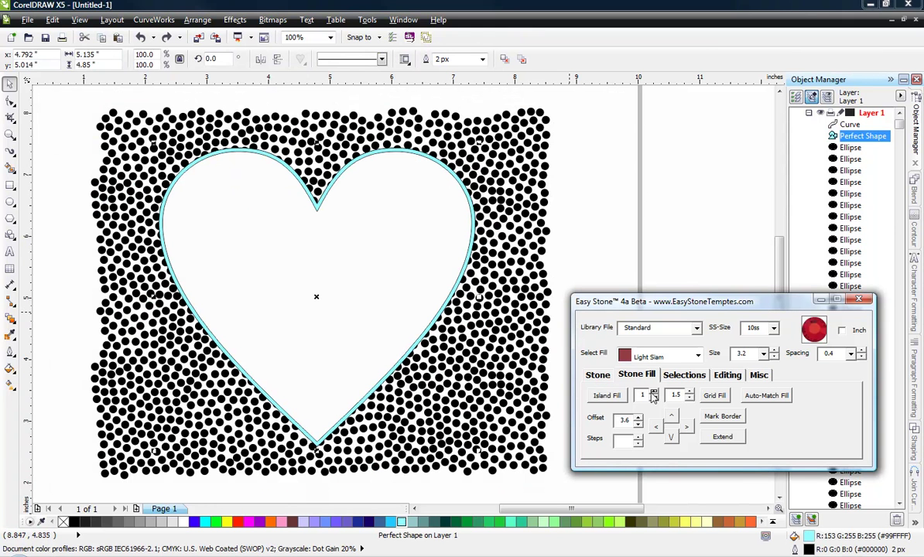
pyautogui.click(607, 396)
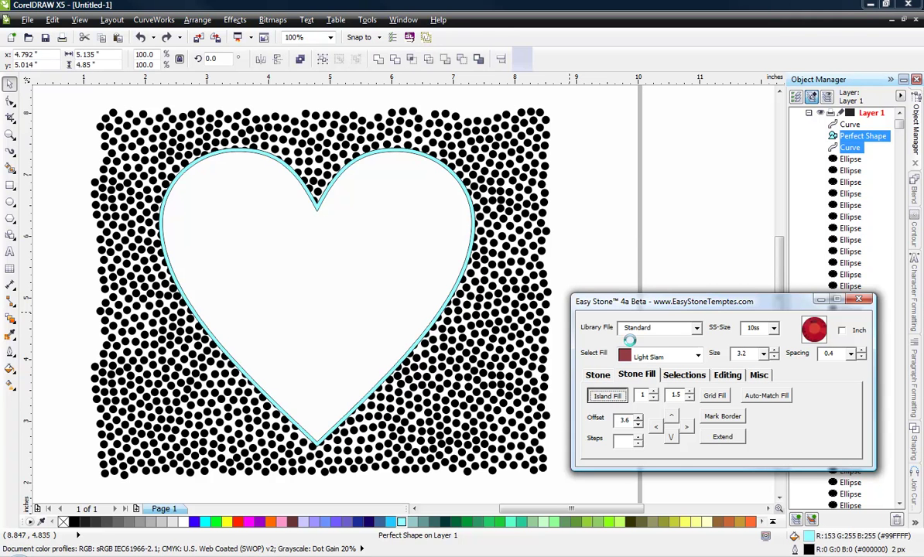
pyautogui.click(621, 227)
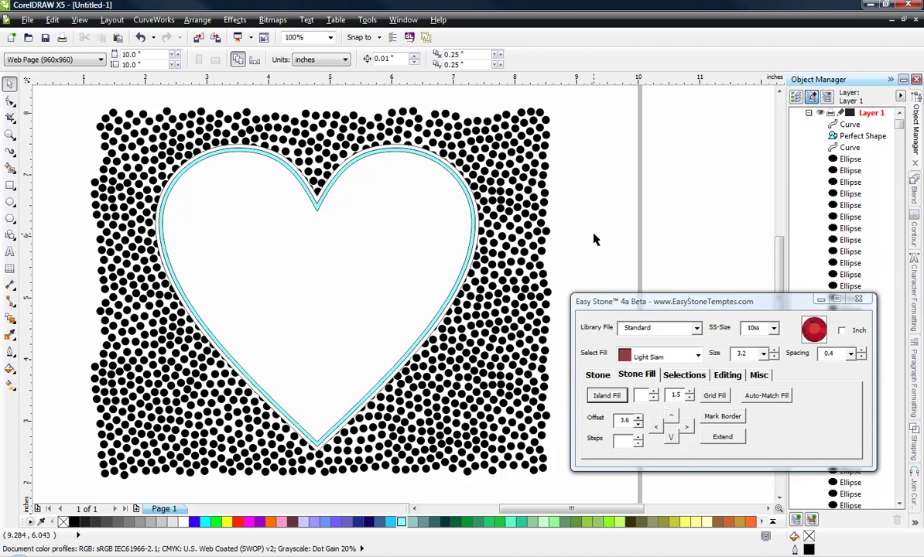
# Mark the heart's outline curve as the reference shape in Easy Stone's Selections tab.
pyautogui.click(372, 265)
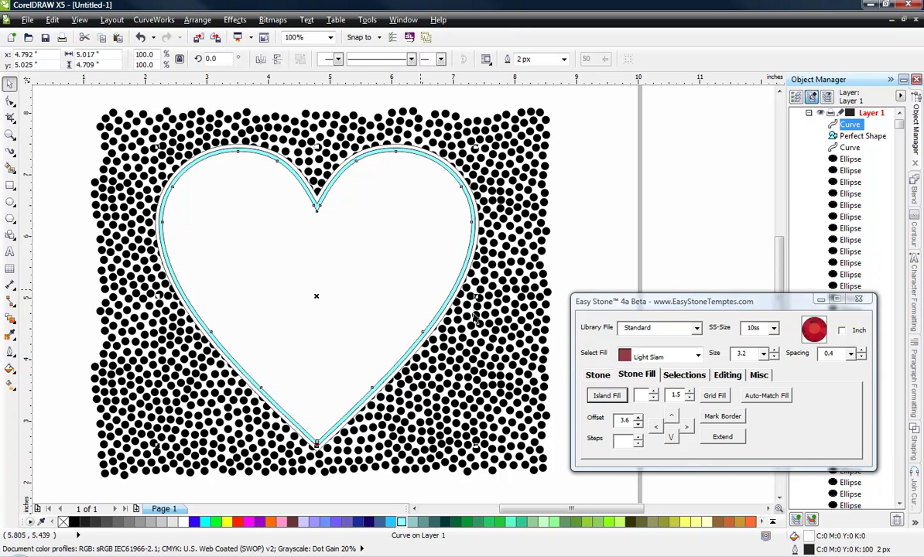
pyautogui.click(694, 376)
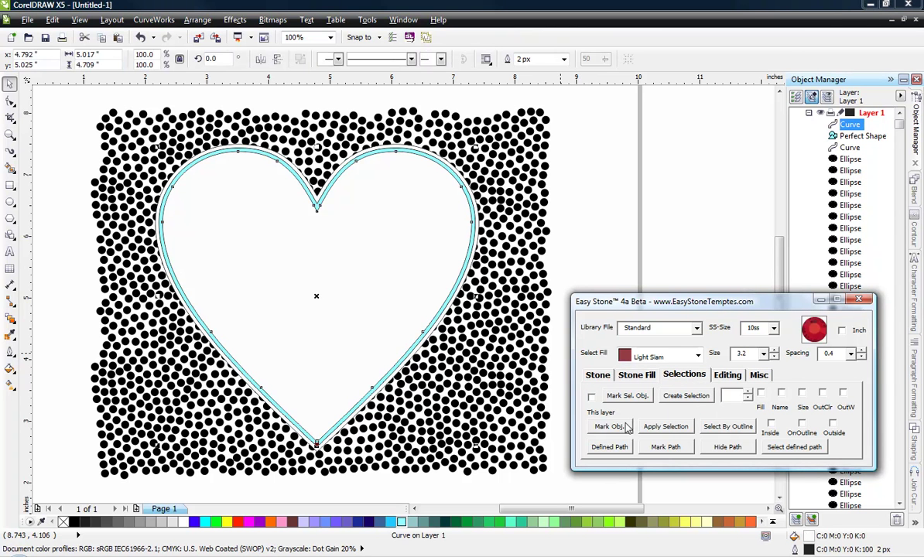
pyautogui.click(609, 428)
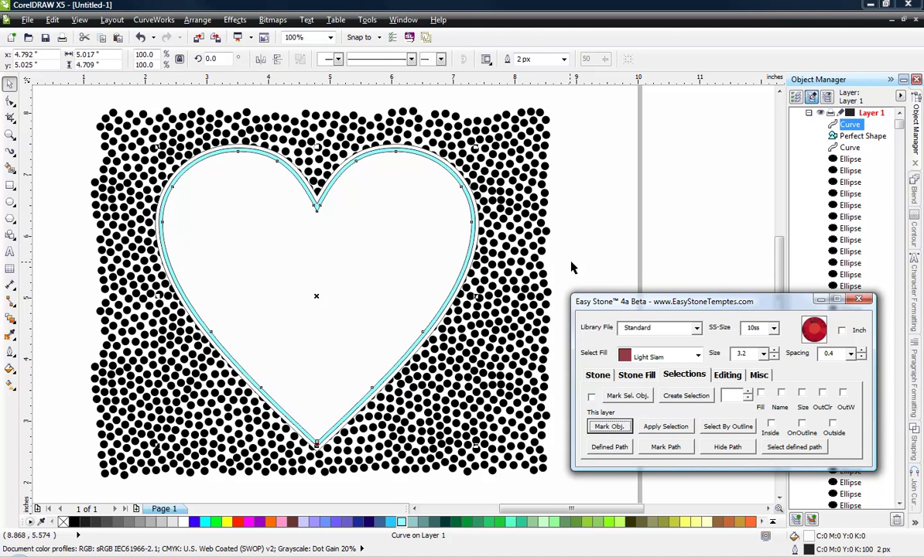
pyautogui.click(588, 265)
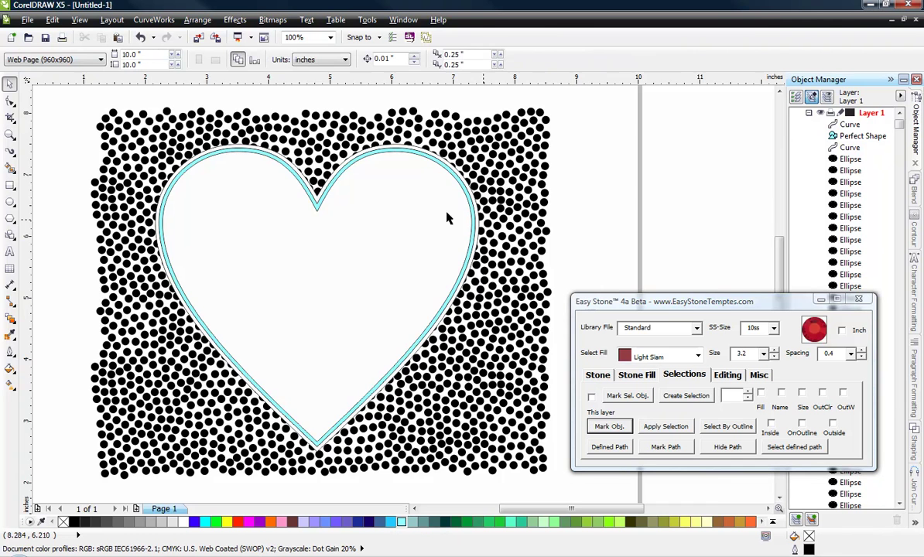
# Select the 591 dots inside the heart outline and drag them off the page to the left.
pyautogui.scroll(-2, 351, 192)
pyautogui.moveTo(209, 139); pyautogui.dragTo(478, 356)
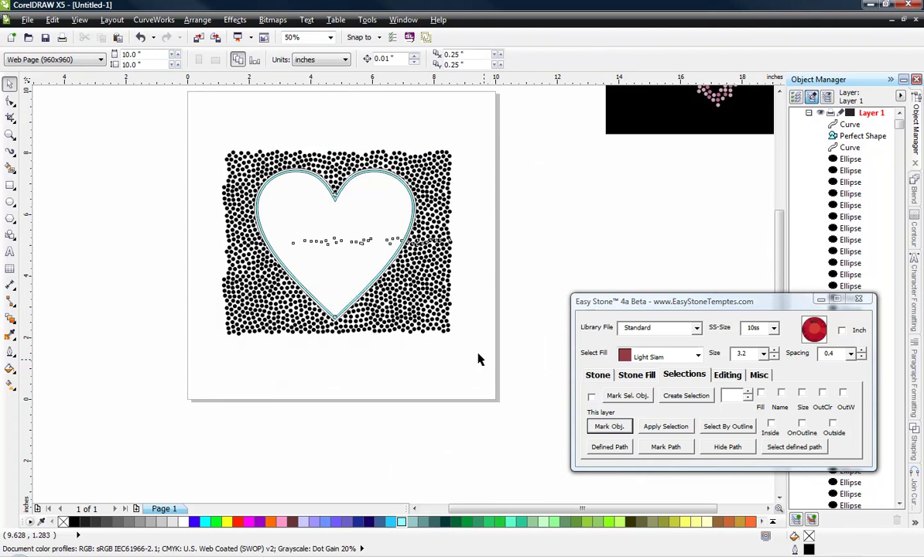
pyautogui.scroll(2, 372, 246)
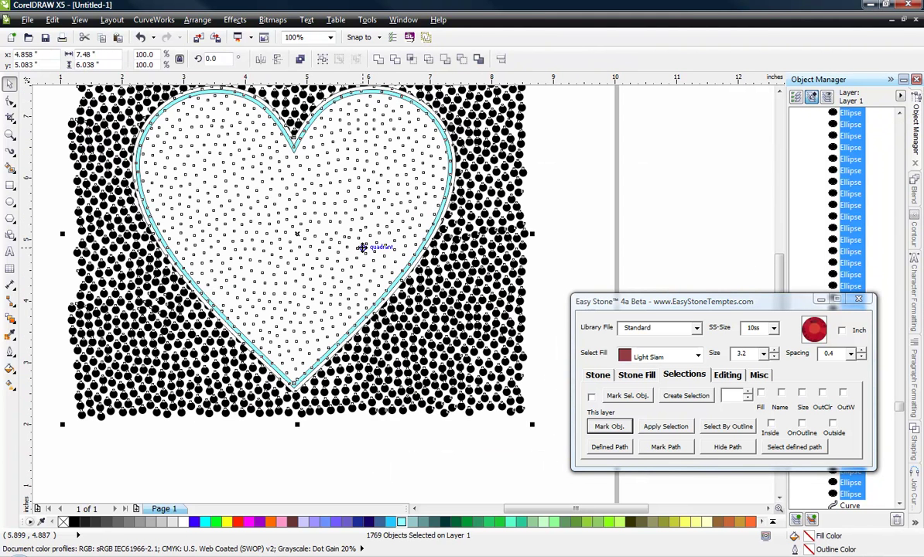
pyautogui.scroll(-2, 361, 243)
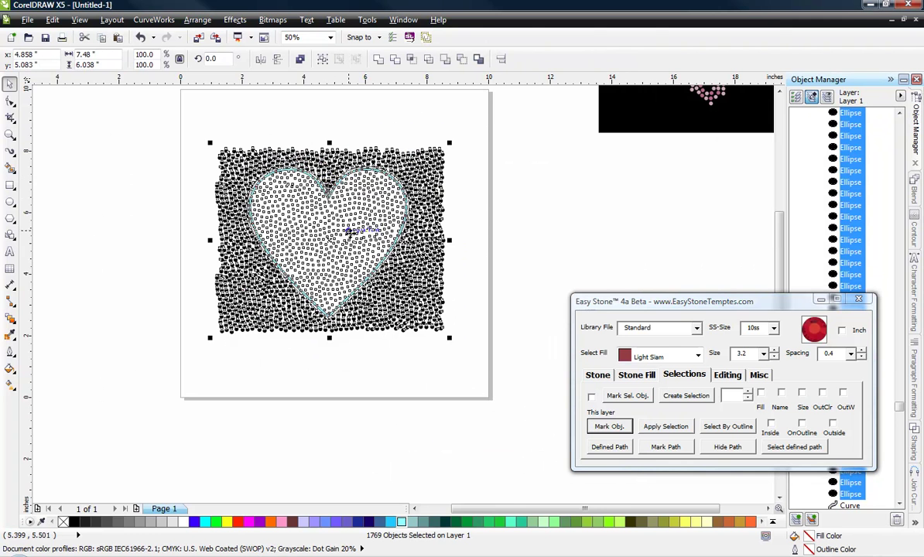
pyautogui.scroll(2, 349, 231)
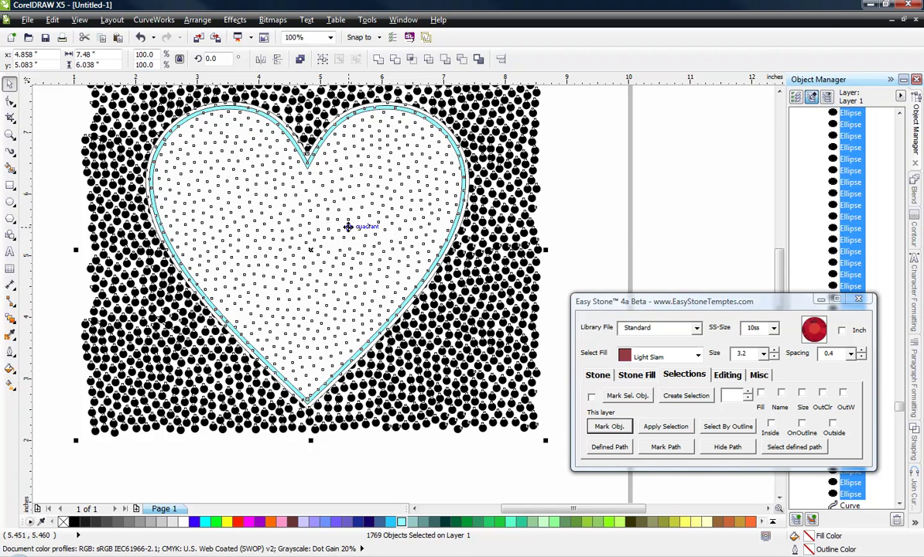
pyautogui.click(771, 424)
pyautogui.click(733, 427)
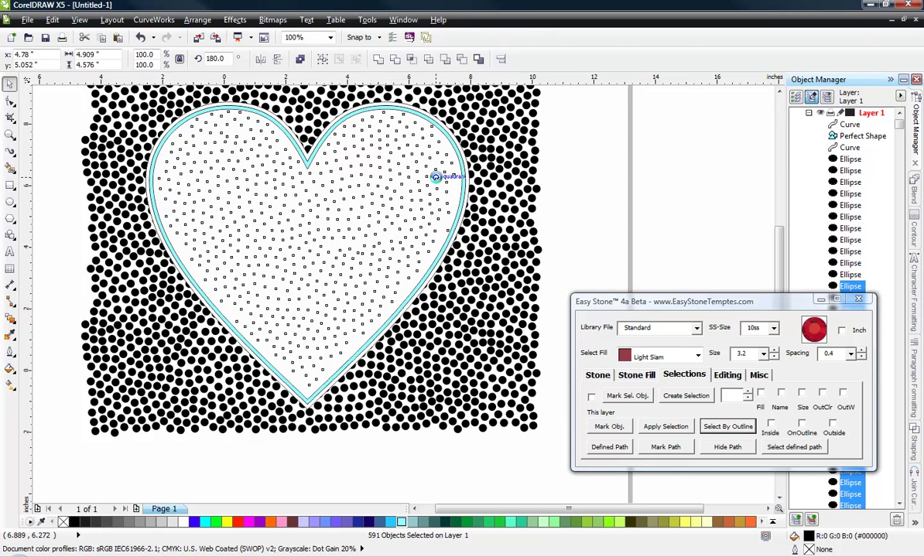
pyautogui.scroll(-1, 433, 180)
pyautogui.moveTo(370, 213); pyautogui.dragTo(121, 318)
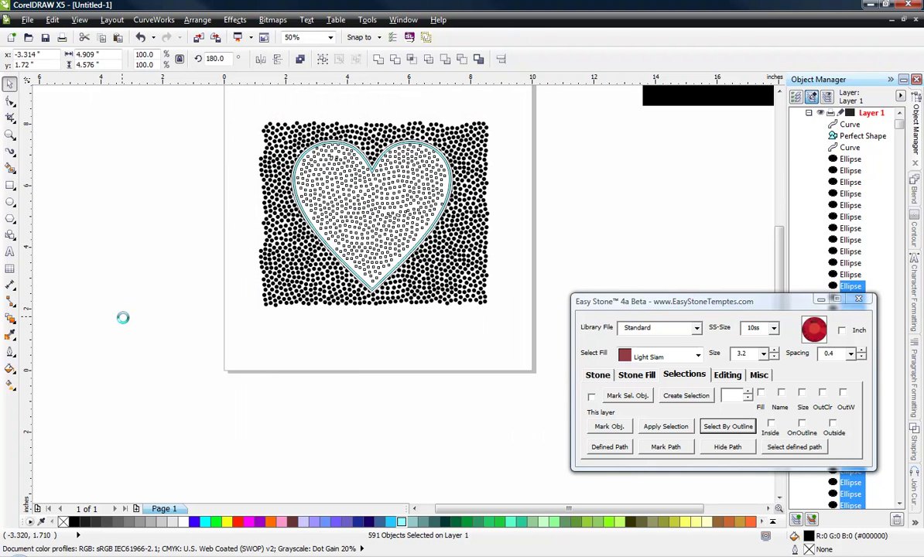
# Mark the heart's outer curve as reference and select the 959 stones lying outside it.
pyautogui.click(188, 421)
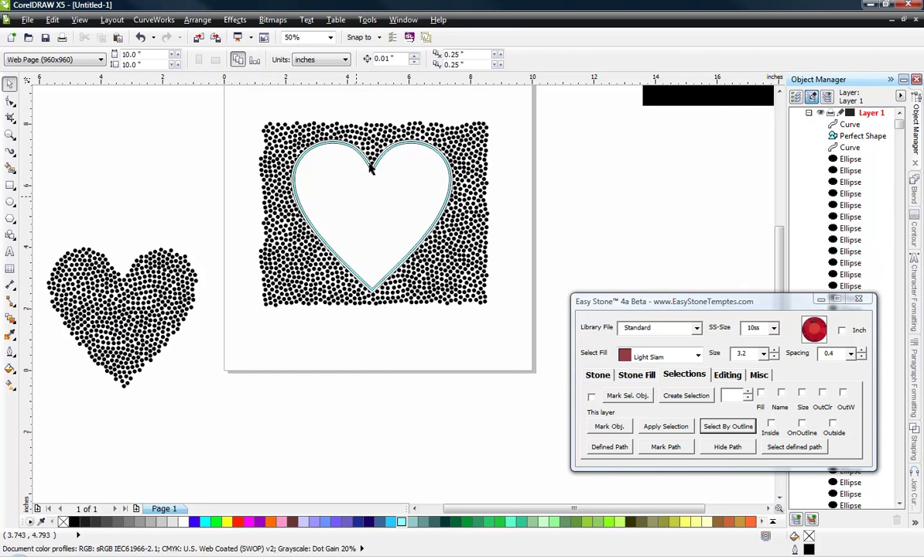
pyautogui.scroll(3, 356, 148)
pyautogui.scroll(1, 356, 148)
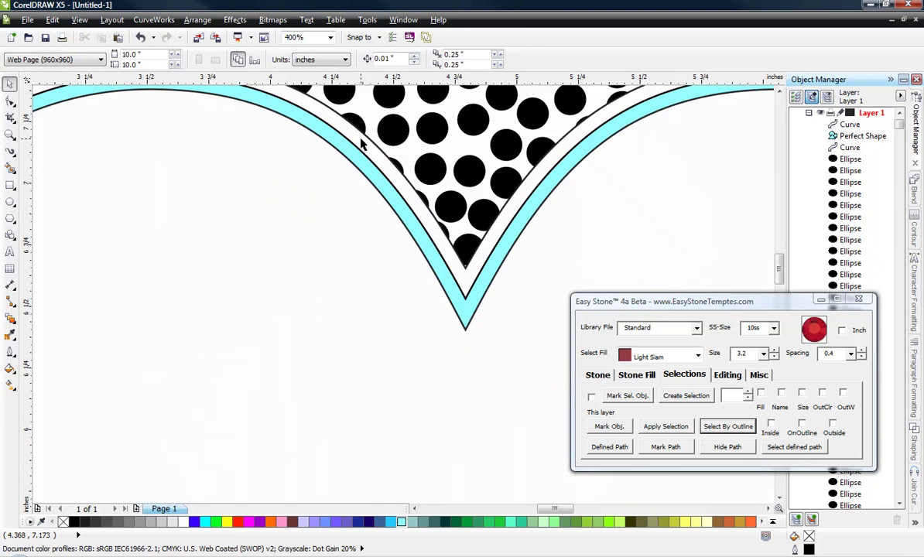
pyautogui.click(361, 146)
pyautogui.scroll(-4, 317, 155)
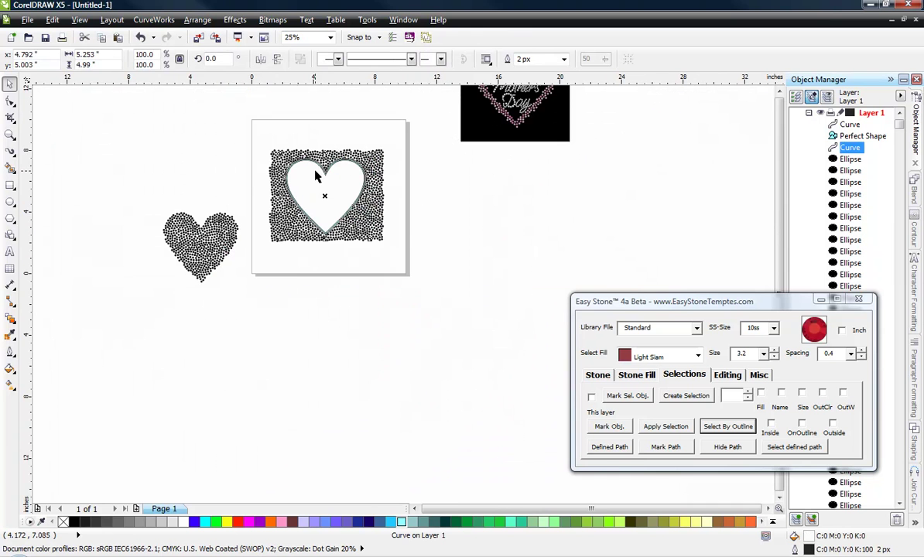
pyautogui.scroll(1, 314, 160)
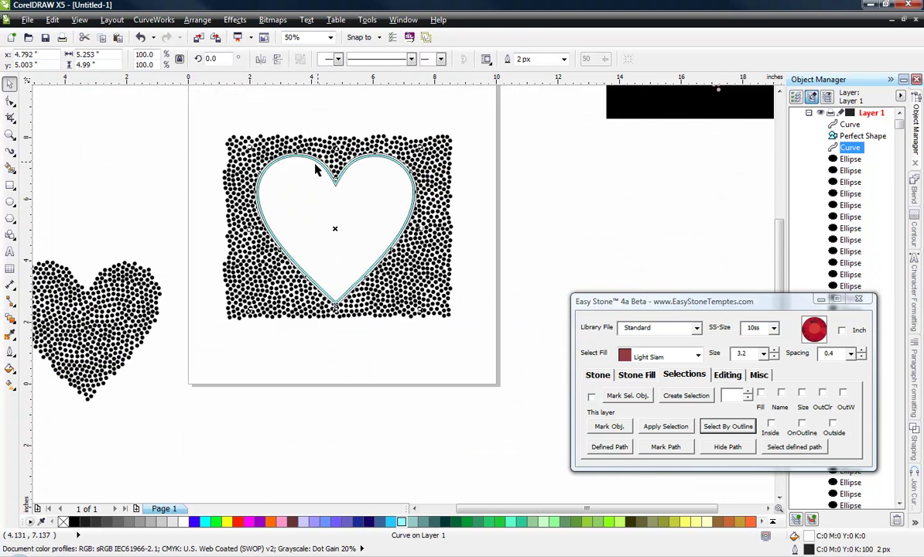
pyautogui.click(611, 428)
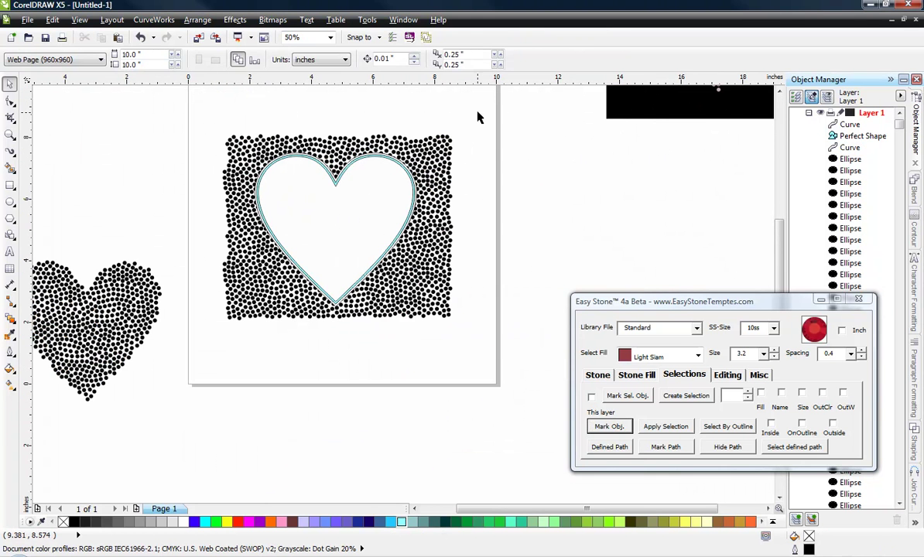
pyautogui.moveTo(478, 113); pyautogui.dragTo(195, 348)
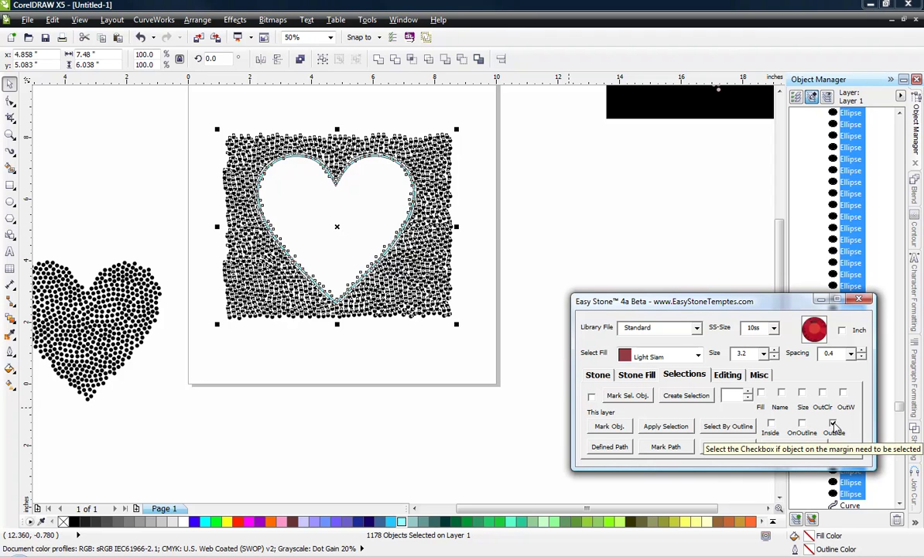
pyautogui.click(727, 426)
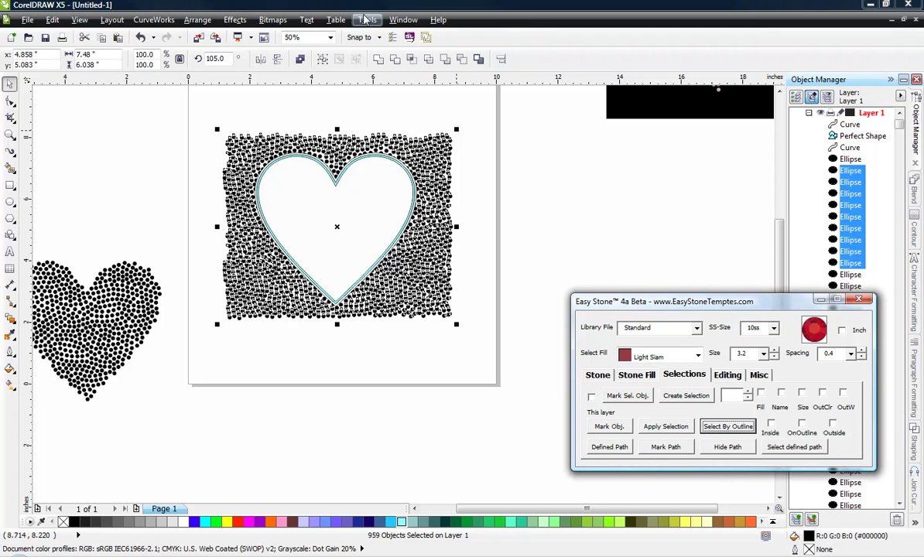
pyautogui.scroll(-2, 393, 197)
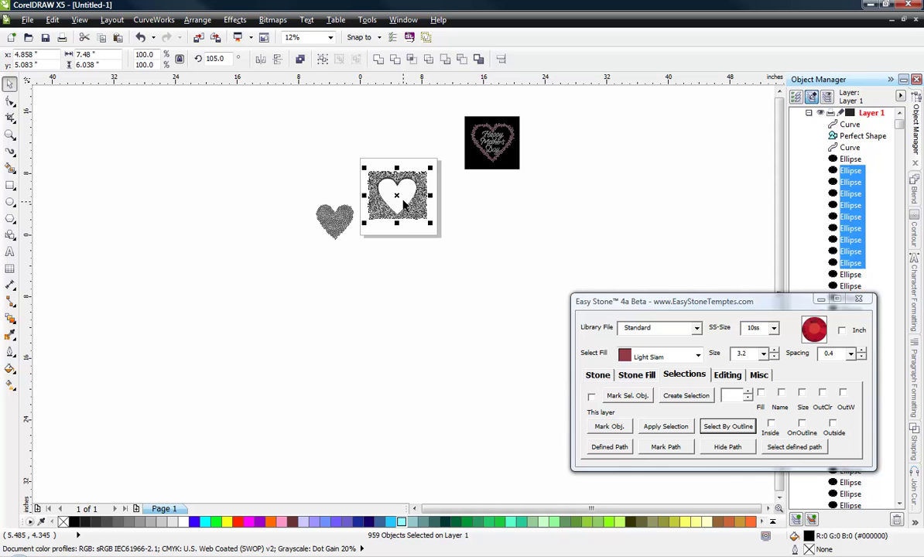
# Move the selected surrounding stones off the page below the heart.
pyautogui.moveTo(396, 195); pyautogui.dragTo(334, 275)
pyautogui.click(402, 264)
pyautogui.scroll(1, 344, 272)
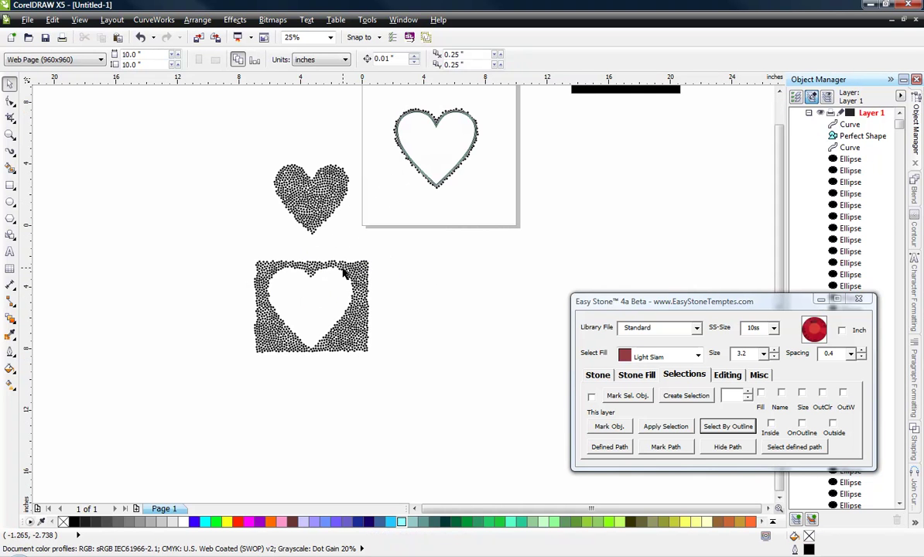
pyautogui.scroll(1, 344, 277)
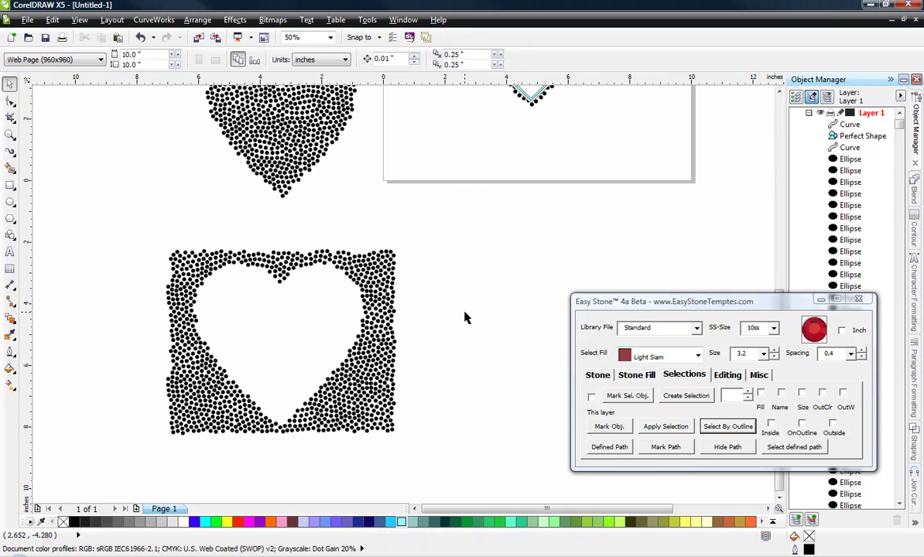
pyautogui.scroll(-1, 464, 317)
pyautogui.scroll(1, 502, 130)
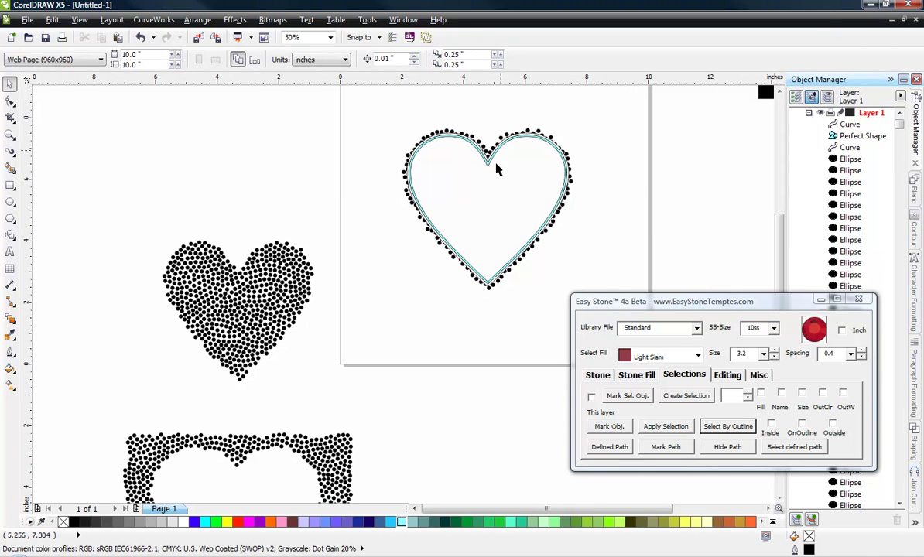
pyautogui.scroll(1, 499, 121)
# Delete the heart curves and the Perfect Shape heart guide.
pyautogui.click(428, 256)
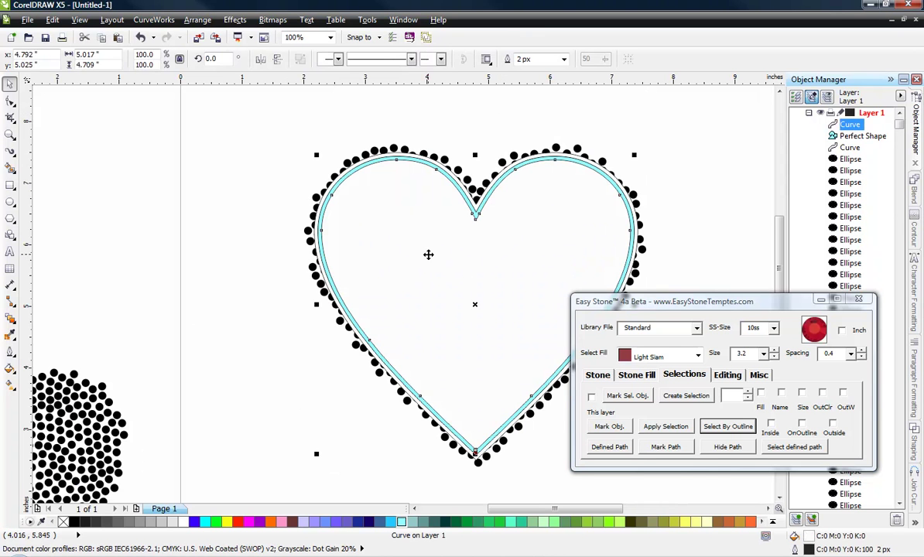
pyautogui.press('Delete')
pyautogui.click(426, 259)
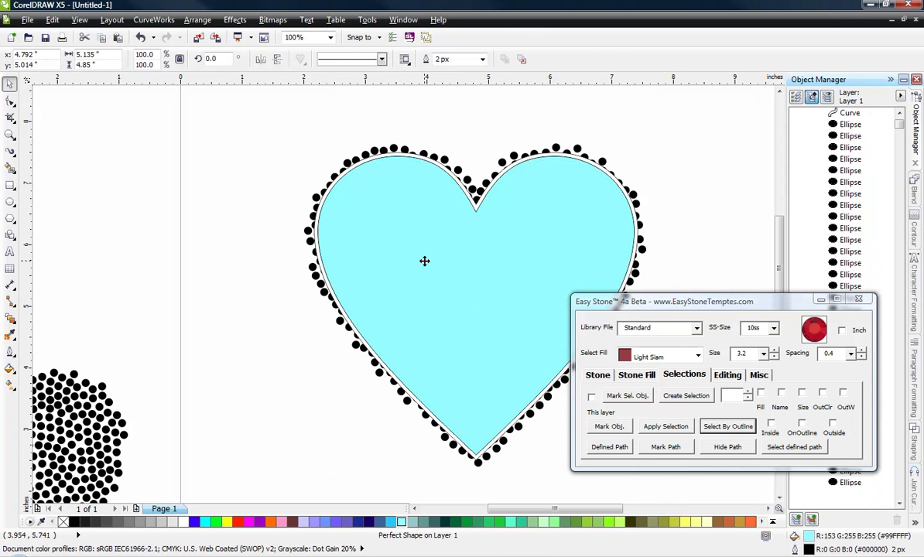
pyautogui.press('Delete')
pyautogui.click(424, 266)
pyautogui.press('Delete')
# Copy stones into the gaps on the heart's right lobe.
pyautogui.scroll(-1, 172, 220)
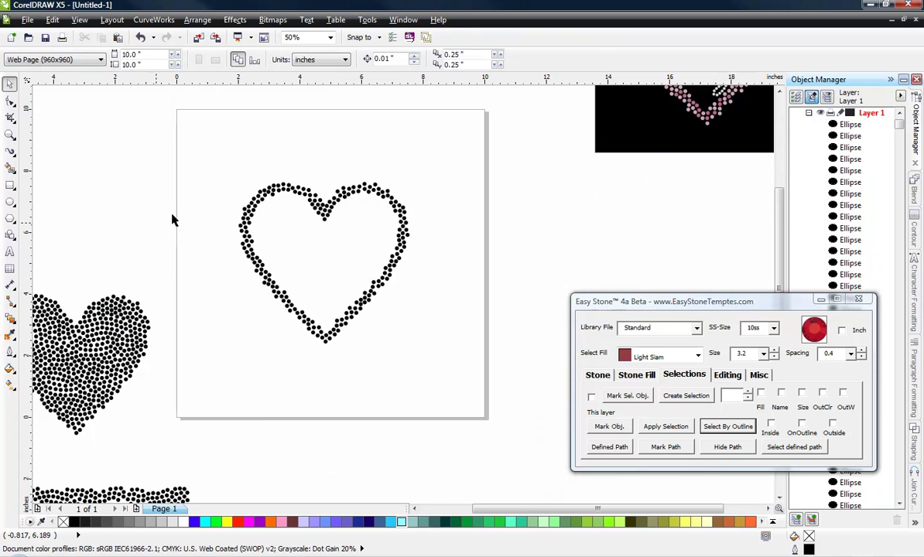
pyautogui.scroll(1, 345, 250)
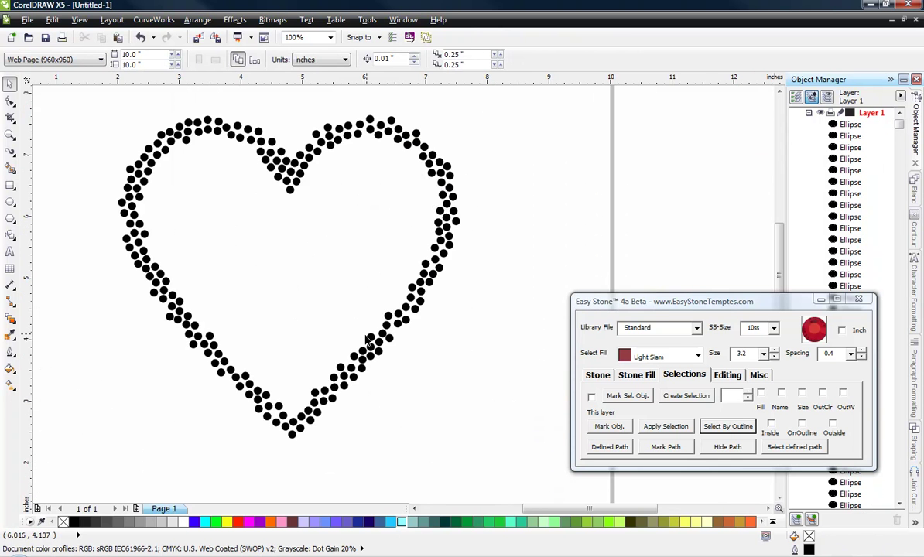
pyautogui.scroll(-2, 370, 453)
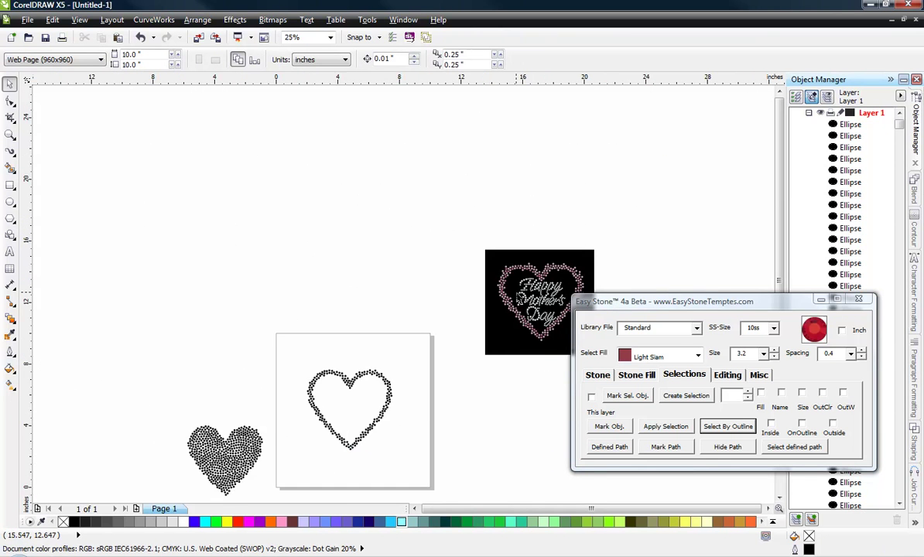
pyautogui.scroll(1, 517, 296)
pyautogui.scroll(-2, 396, 304)
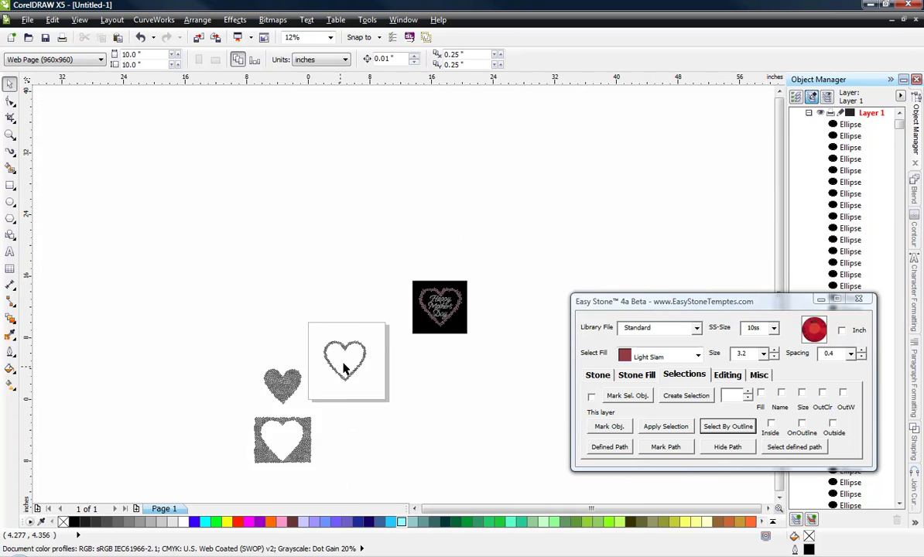
pyautogui.scroll(3, 344, 369)
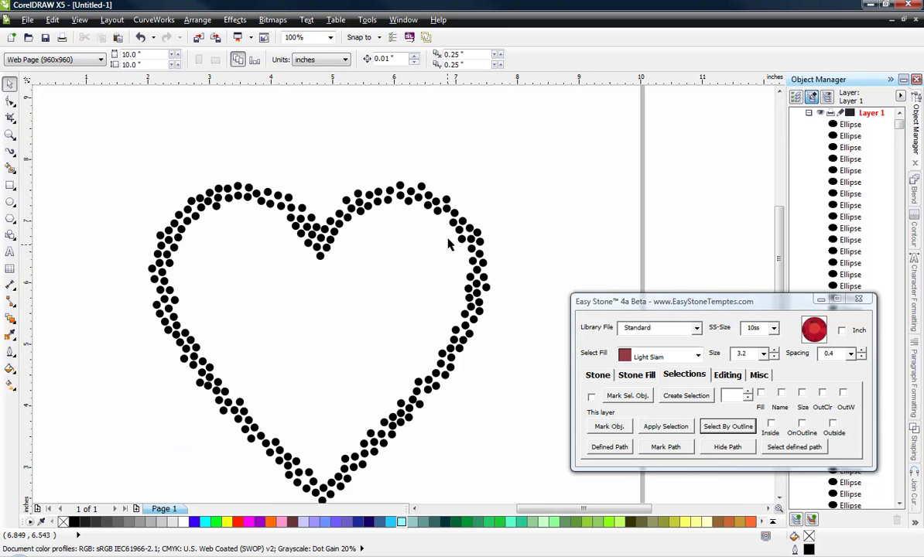
pyautogui.scroll(2, 458, 213)
pyautogui.moveTo(453, 234); pyautogui.dragTo(410, 255)
pyautogui.moveTo(334, 209); pyautogui.dragTo(338, 232)
pyautogui.scroll(-1, 410, 249)
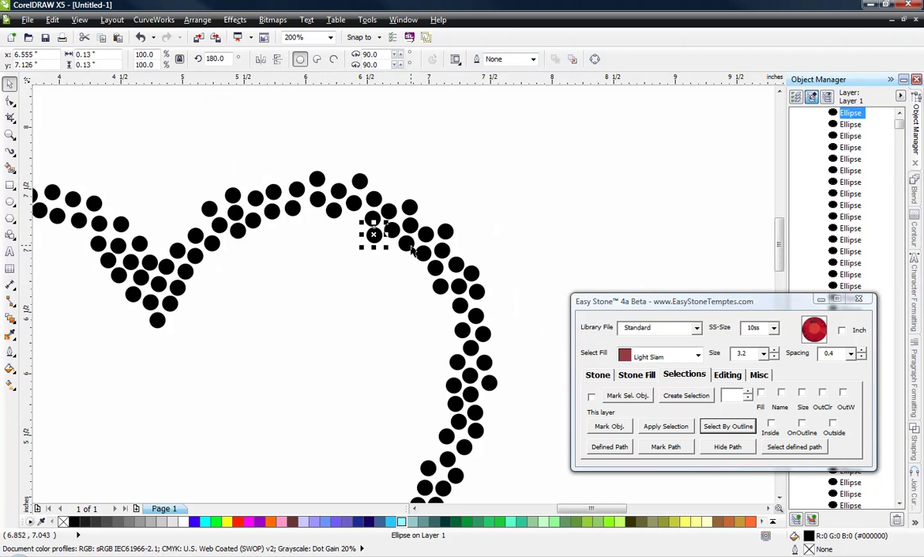
pyautogui.click(570, 207)
# Fill a gap along the heart's top edge with a stone.
pyautogui.scroll(-2, 570, 207)
pyautogui.scroll(1, 495, 221)
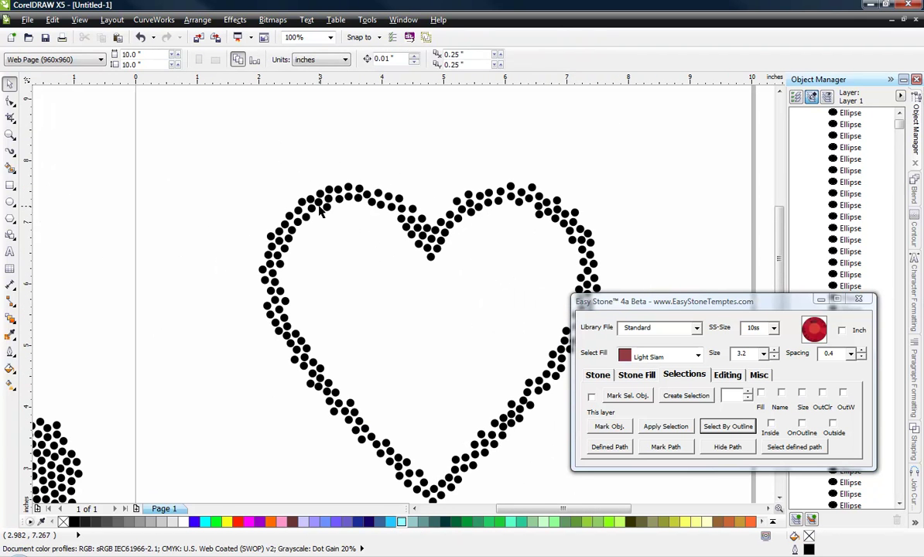
pyautogui.scroll(2, 294, 226)
pyautogui.click(346, 240)
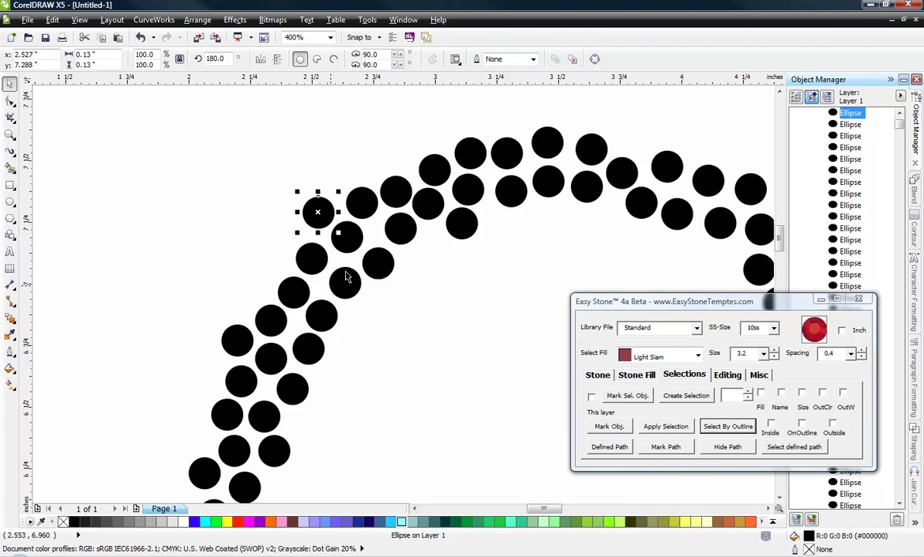
pyautogui.click(397, 158)
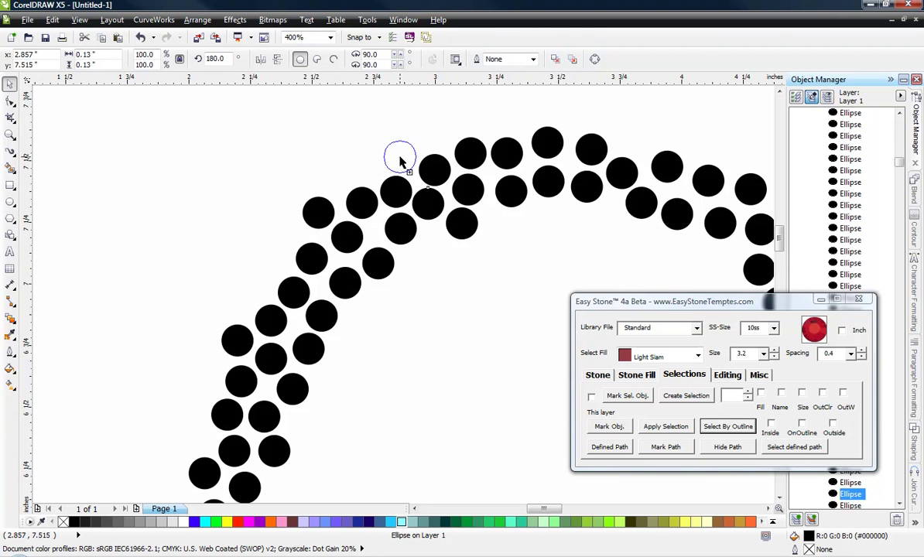
pyautogui.click(420, 278)
# Add stones into gaps along the left edge and delete a misplaced stone.
pyautogui.scroll(-5, 232, 189)
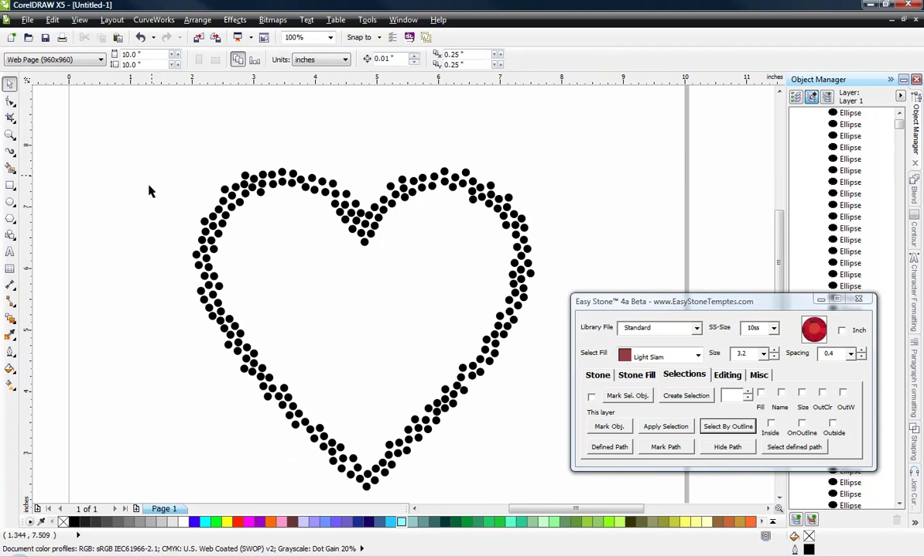
pyautogui.scroll(5, 194, 263)
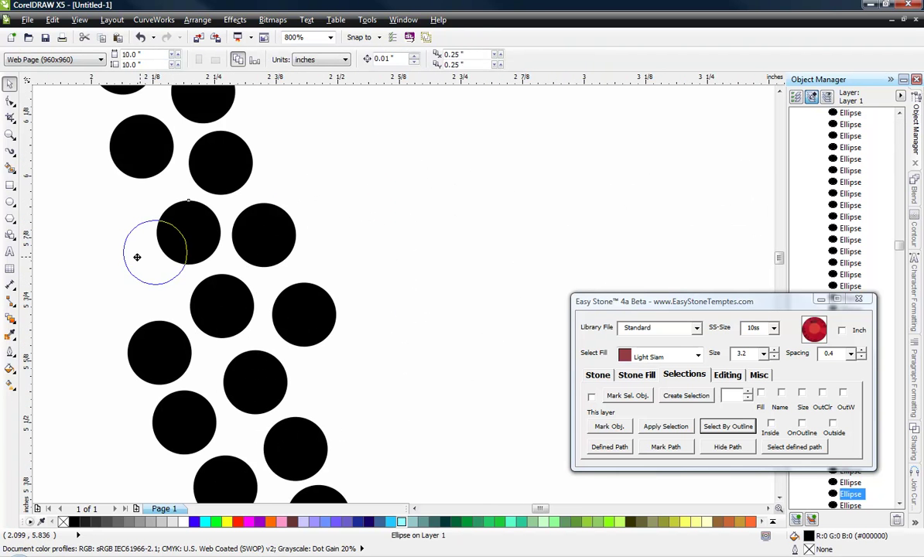
pyautogui.click(92, 249)
pyautogui.click(175, 412)
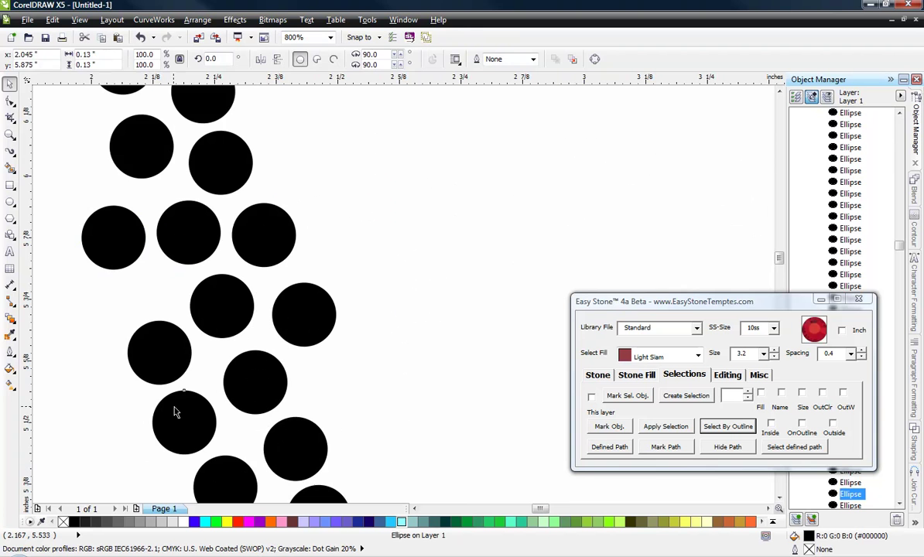
pyautogui.press('Delete')
pyautogui.scroll(-2, 179, 351)
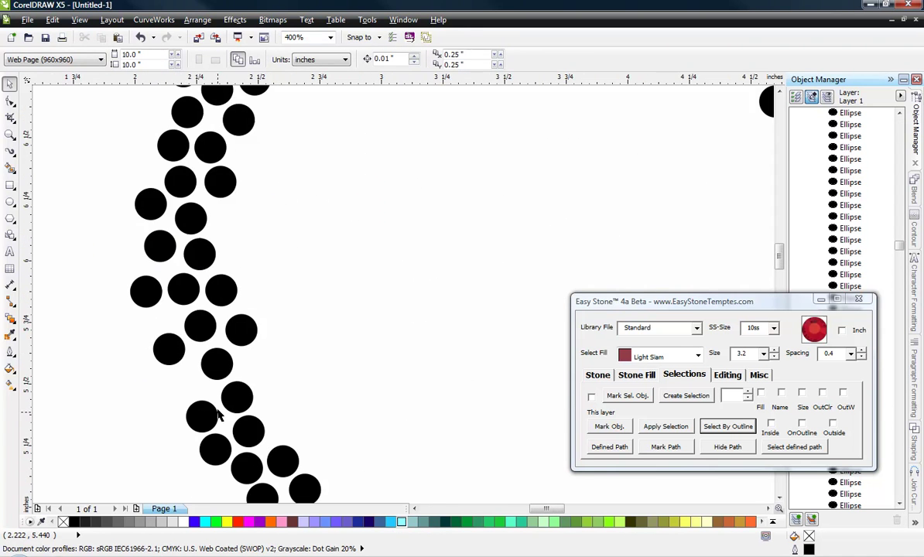
pyautogui.scroll(2, 209, 414)
pyautogui.click(158, 379)
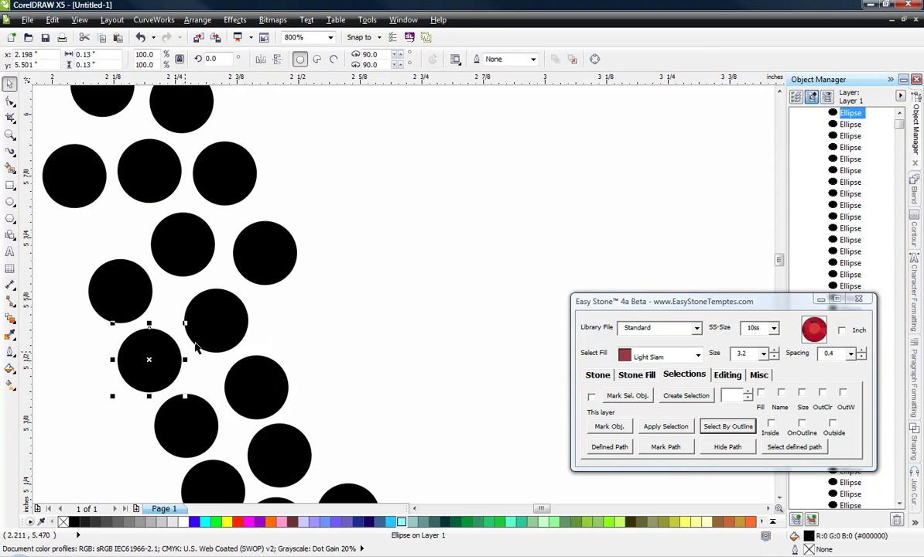
pyautogui.click(211, 331)
pyautogui.click(310, 329)
pyautogui.scroll(-4, 194, 326)
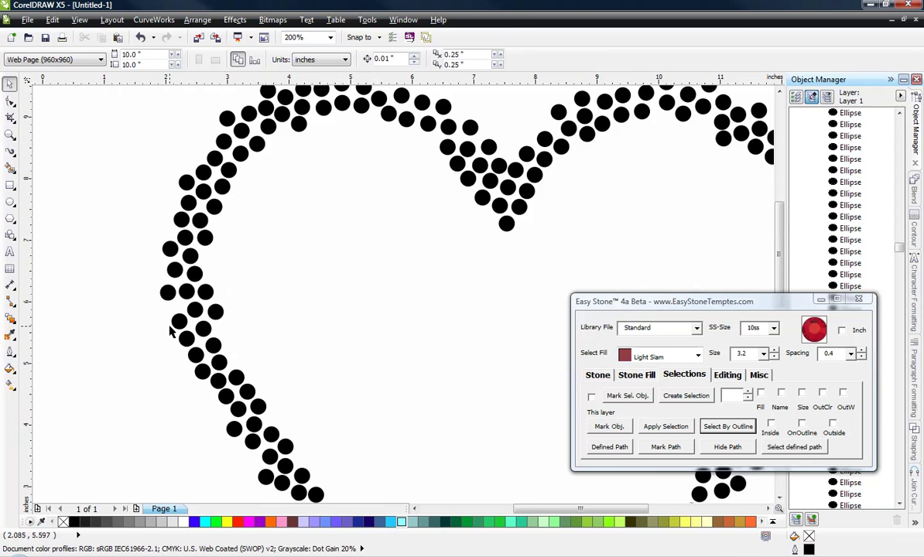
pyautogui.scroll(-2, 389, 261)
pyautogui.scroll(3, 371, 325)
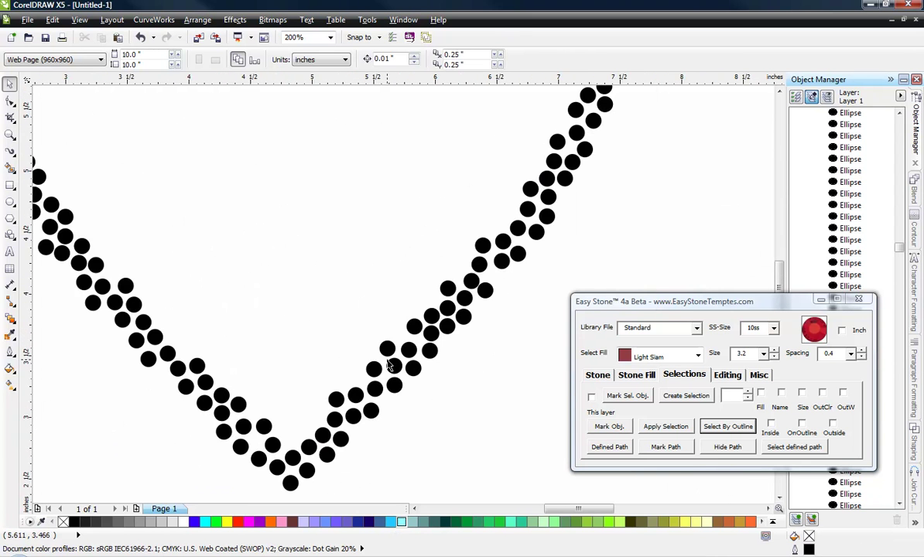
pyautogui.scroll(1, 325, 447)
# Shift-select six stones running up the heart's lower right arm.
pyautogui.click(362, 439)
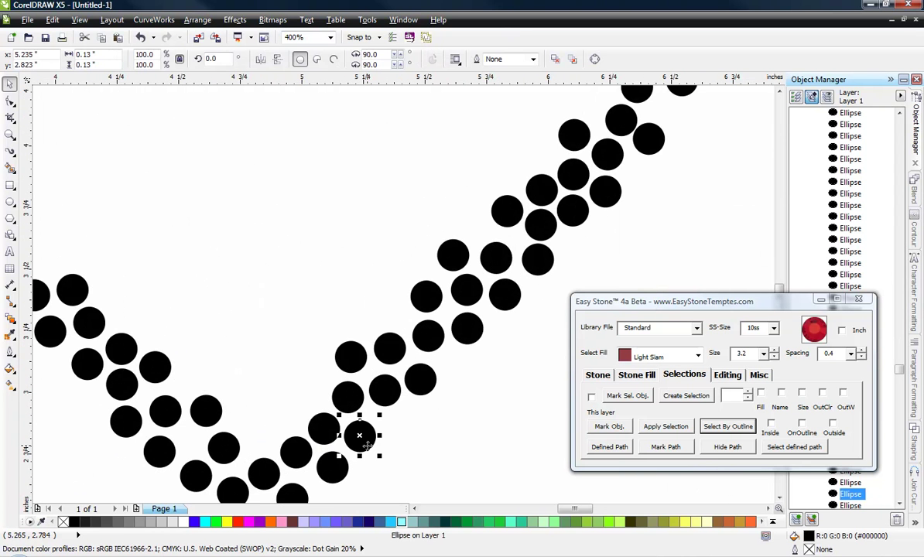
pyautogui.keyDown('shift'); pyautogui.click(353, 362); pyautogui.keyUp('shift')
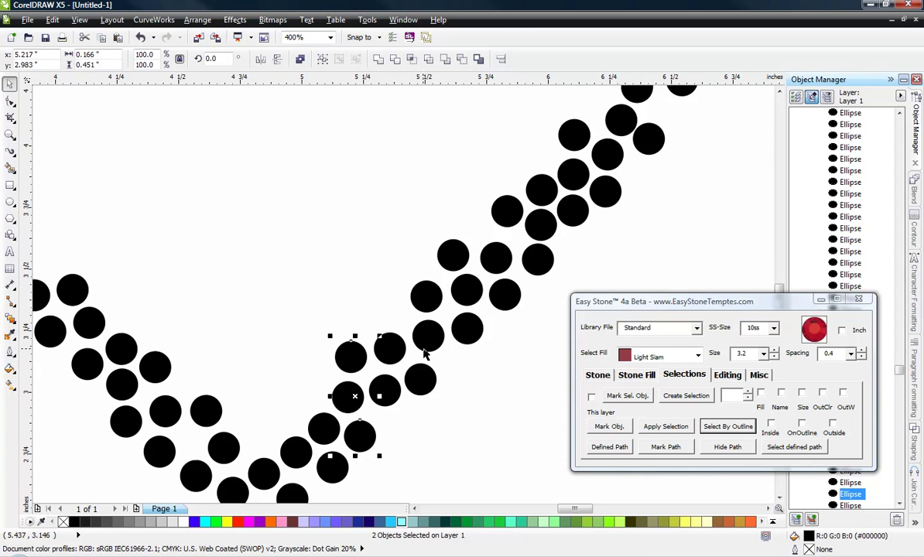
pyautogui.keyDown('shift'); pyautogui.click(444, 334); pyautogui.keyUp('shift')
pyautogui.keyDown('shift'); pyautogui.click(497, 287); pyautogui.keyUp('shift')
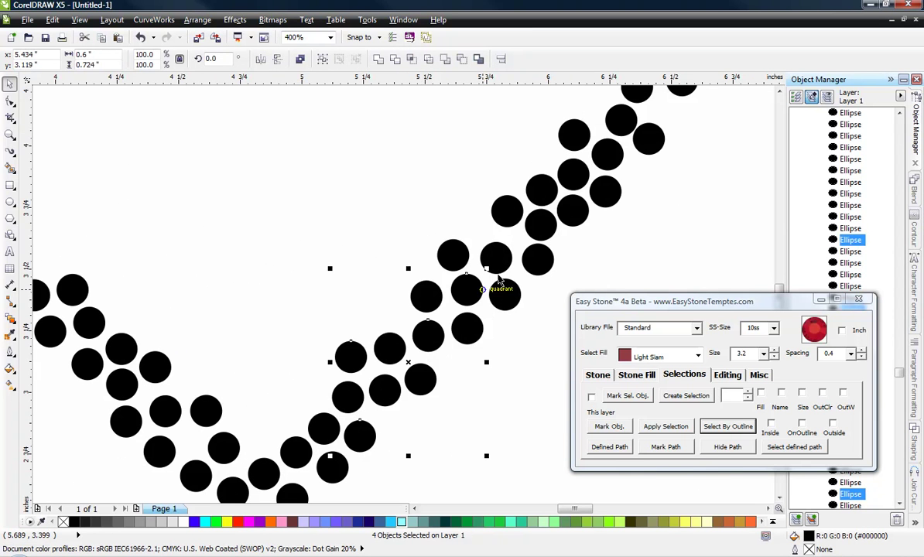
pyautogui.keyDown('shift'); pyautogui.click(505, 210); pyautogui.keyUp('shift')
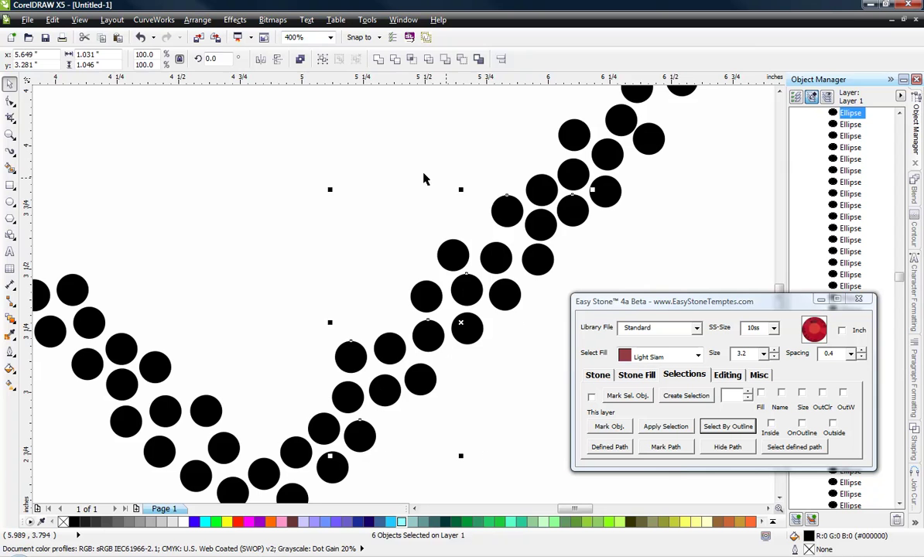
# Marquee-select all 222 stones of the heart outline.
pyautogui.click(402, 200)
pyautogui.scroll(-4, 385, 421)
pyautogui.scroll(-2, 345, 274)
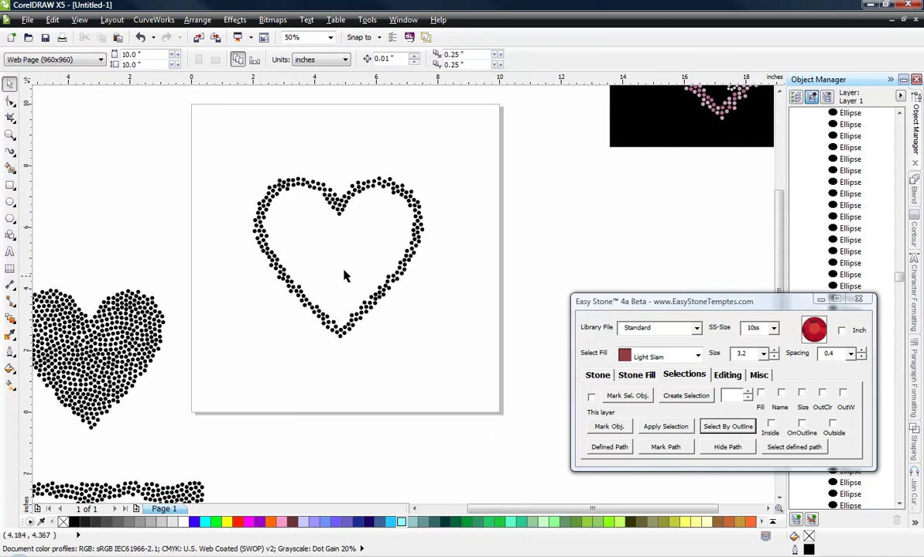
pyautogui.scroll(2, 363, 251)
pyautogui.scroll(-2, 363, 264)
pyautogui.moveTo(236, 176); pyautogui.dragTo(470, 396)
pyautogui.scroll(2, 328, 246)
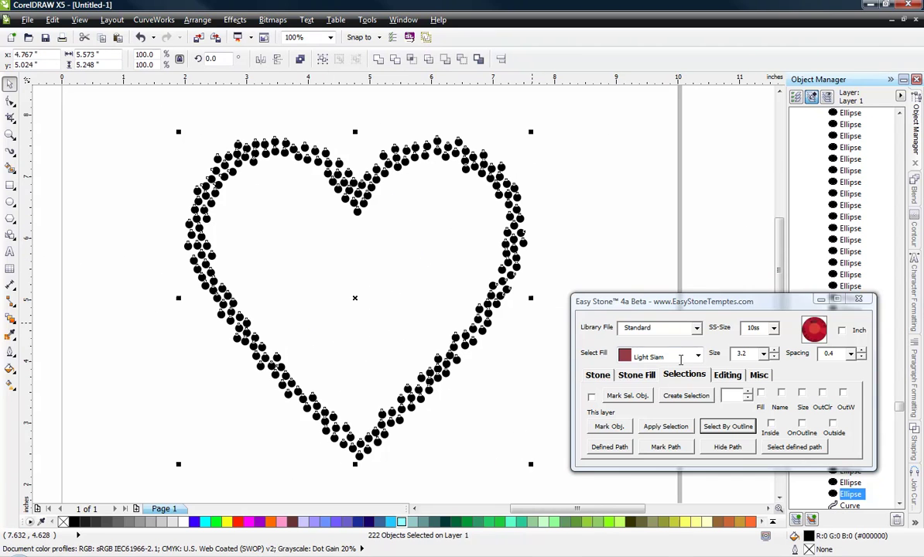
# Set the Easy Stone fill to Pink and rename and fill the selected stones as ES_Standard_Pink.
pyautogui.click(680, 358)
pyautogui.click(697, 356)
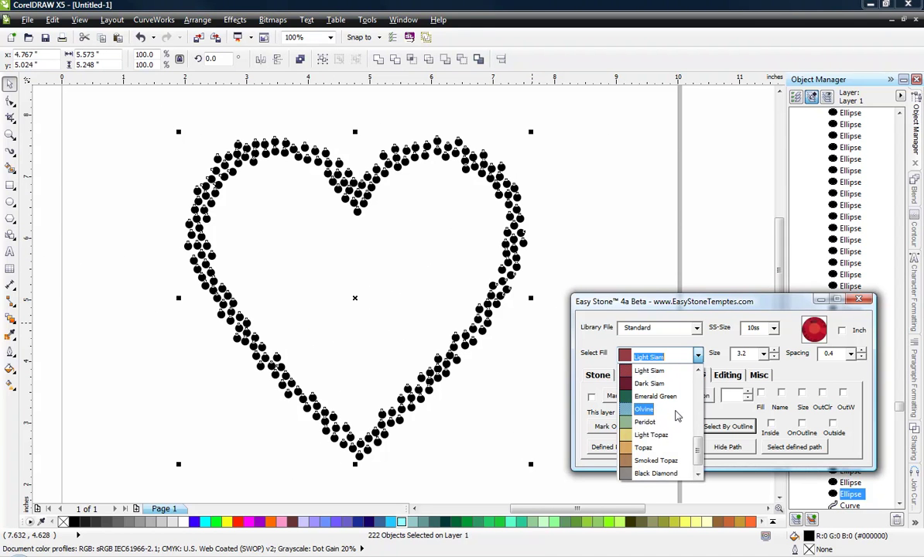
pyautogui.scroll(3, 665, 418)
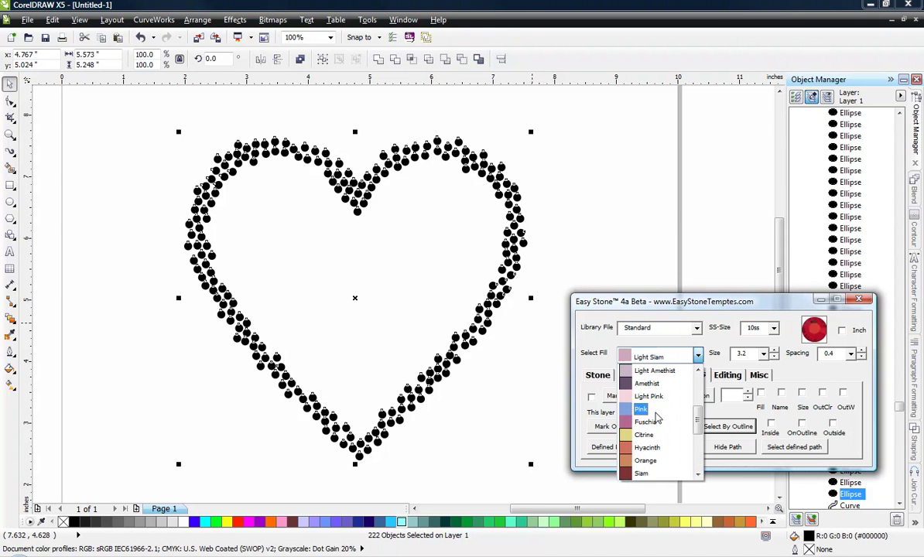
pyautogui.click(655, 413)
pyautogui.click(596, 375)
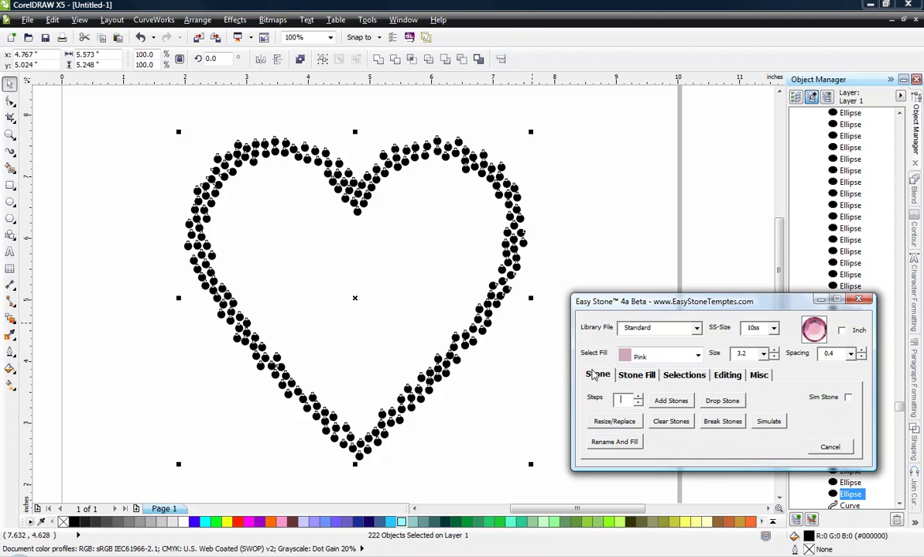
pyautogui.click(614, 442)
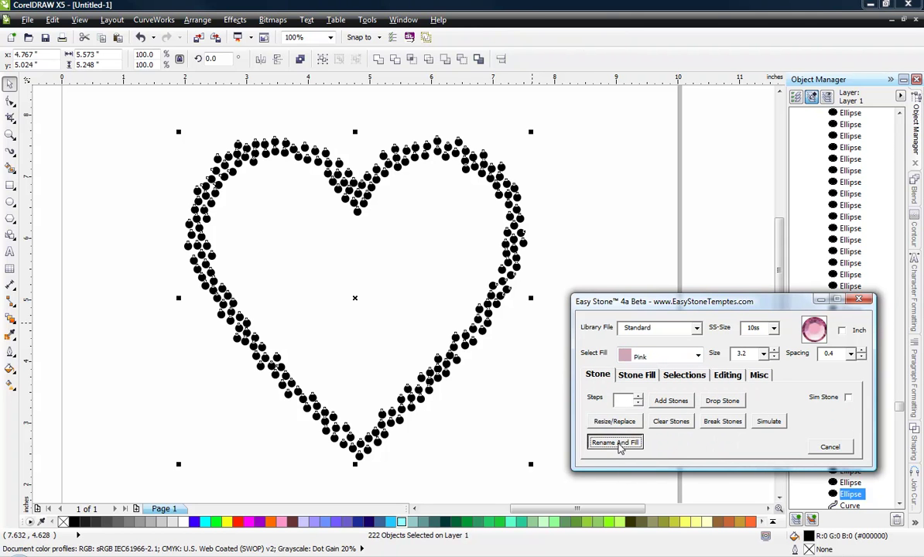
# Change the Easy Stone select fill colour to Fuschia.
pyautogui.click(506, 399)
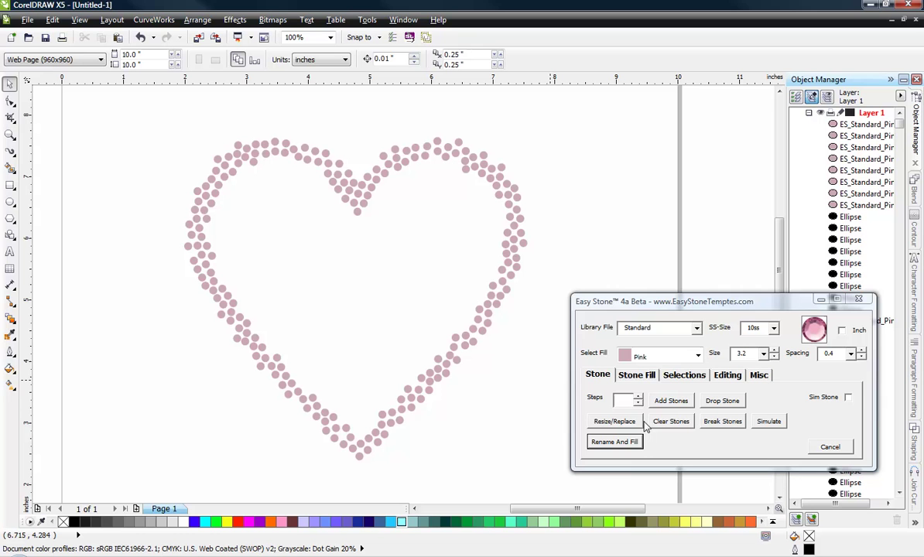
pyautogui.click(657, 355)
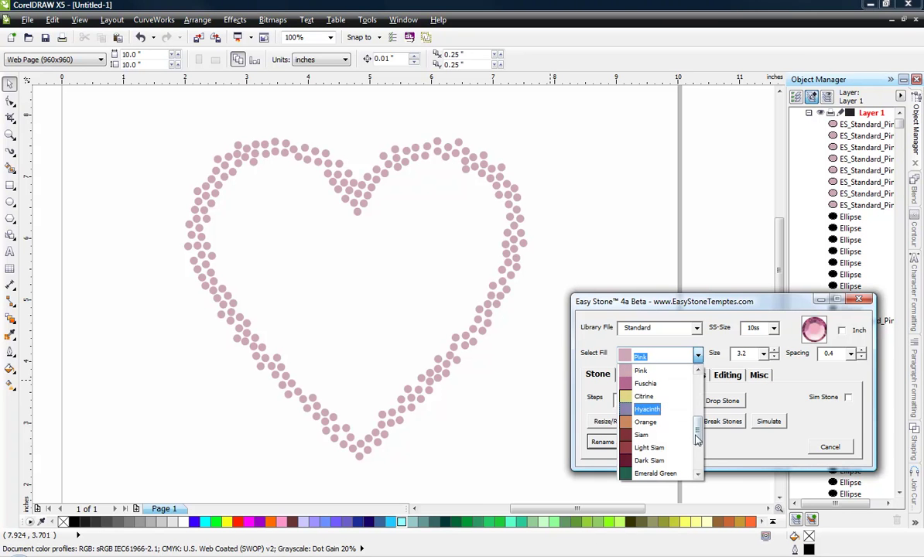
pyautogui.click(646, 383)
pyautogui.click(489, 431)
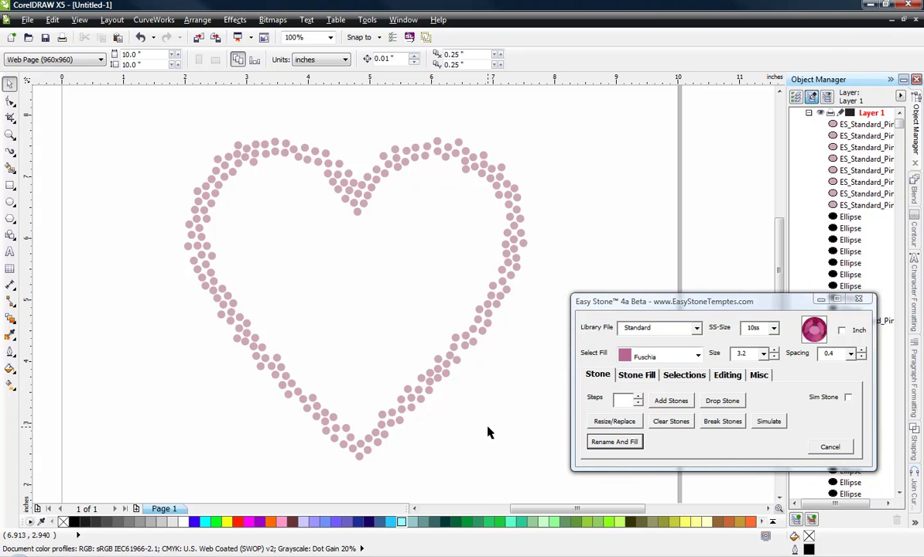
pyautogui.scroll(3, 363, 459)
# Recolour the bottom stone and eight scattered right-arm stones to Fuschia.
pyautogui.click(353, 453)
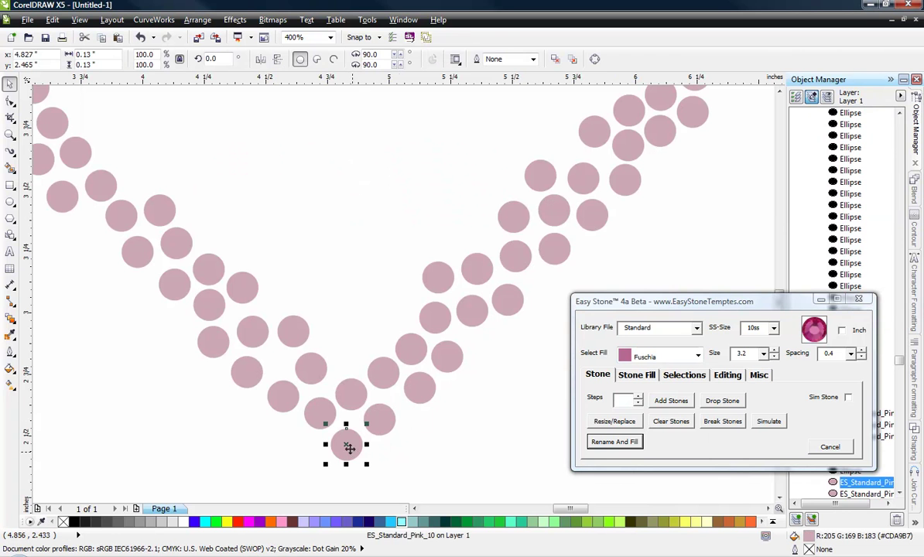
pyautogui.keyDown('shift'); pyautogui.click(419, 387); pyautogui.keyUp('shift')
pyautogui.keyDown('shift'); pyautogui.click(410, 352); pyautogui.keyUp('shift')
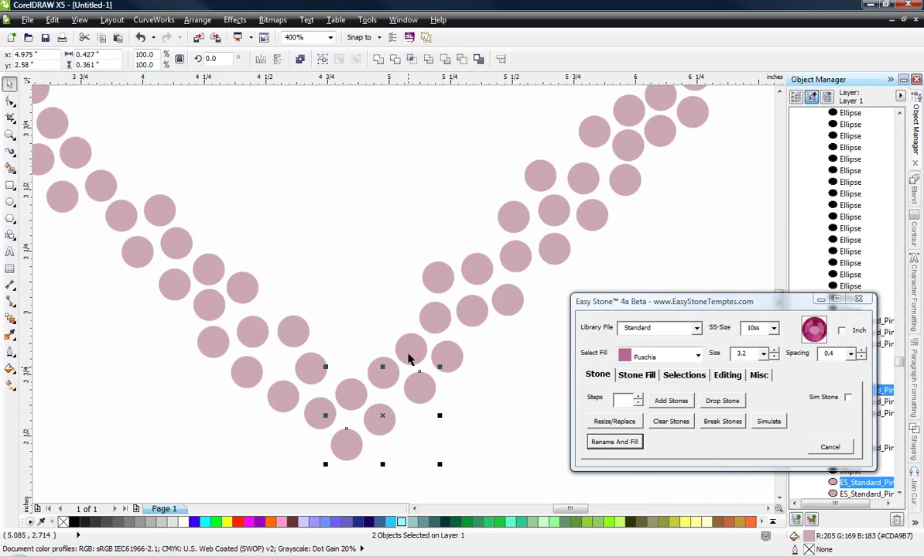
pyautogui.keyDown('shift'); pyautogui.click(478, 272); pyautogui.keyUp('shift')
pyautogui.keyDown('shift'); pyautogui.click(507, 300); pyautogui.keyUp('shift')
pyautogui.keyDown('shift'); pyautogui.click(553, 211); pyautogui.keyUp('shift')
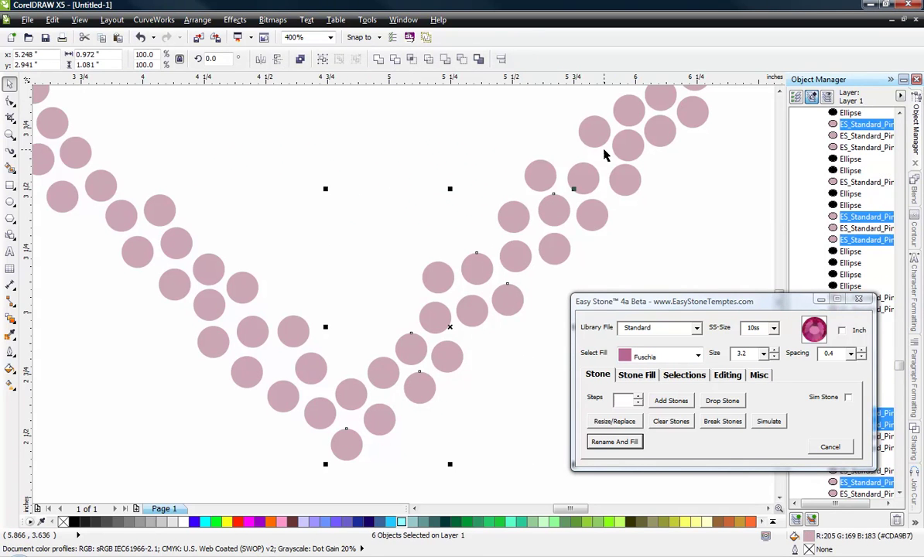
pyautogui.keyDown('shift'); pyautogui.click(593, 133); pyautogui.keyUp('shift')
pyautogui.keyDown('shift'); pyautogui.click(631, 139); pyautogui.keyUp('shift')
pyautogui.keyDown('shift'); pyautogui.click(660, 131); pyautogui.keyUp('shift')
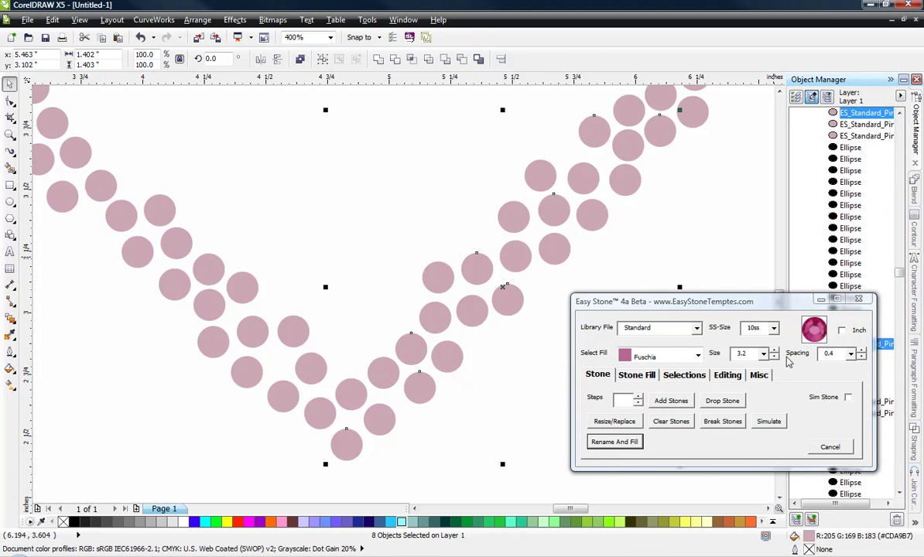
pyautogui.click(613, 442)
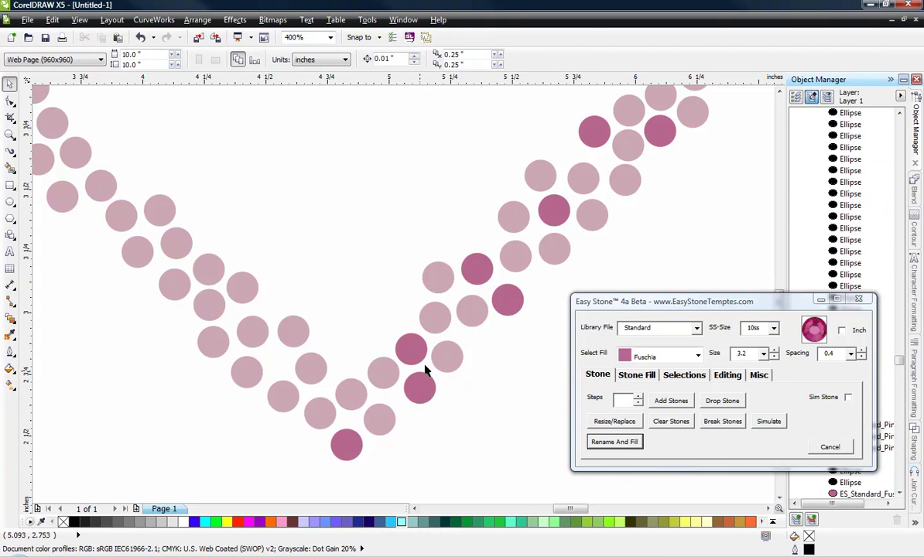
# Recolour six scattered left-arm stones to Fuschia, then deselect them.
pyautogui.click(311, 369)
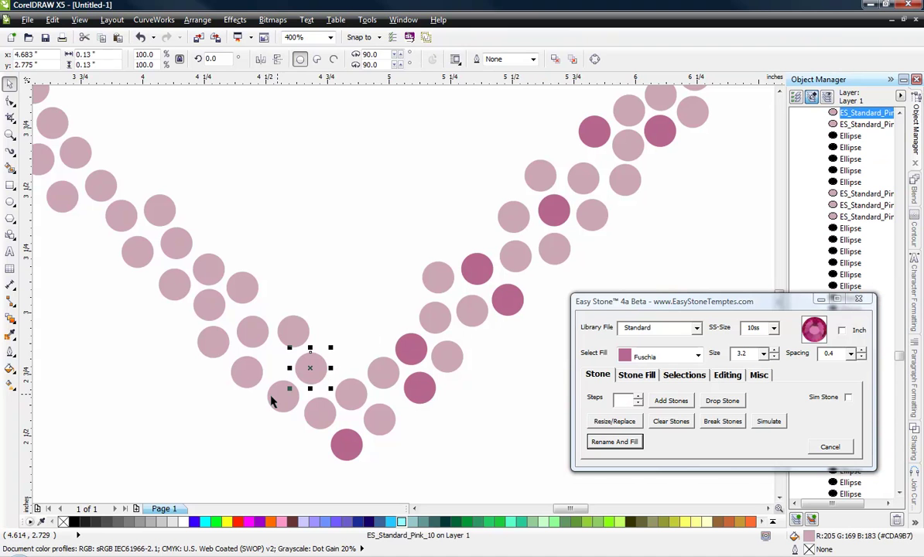
pyautogui.keyDown('shift'); pyautogui.click(229, 367); pyautogui.keyUp('shift')
pyautogui.keyDown('shift'); pyautogui.click(242, 290); pyautogui.keyUp('shift')
pyautogui.keyDown('shift'); pyautogui.click(171, 282); pyautogui.keyUp('shift')
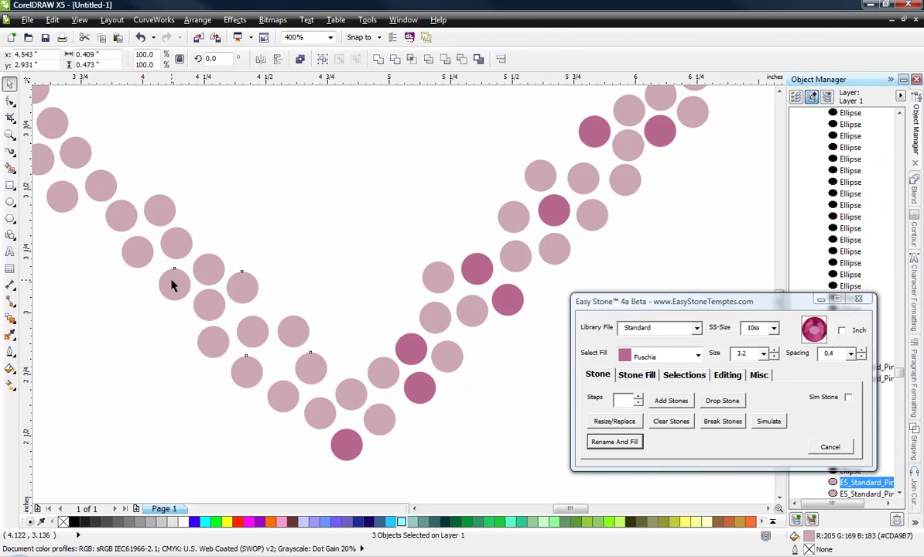
pyautogui.keyDown('shift'); pyautogui.click(107, 177); pyautogui.keyUp('shift')
pyautogui.keyDown('shift'); pyautogui.click(64, 202); pyautogui.keyUp('shift')
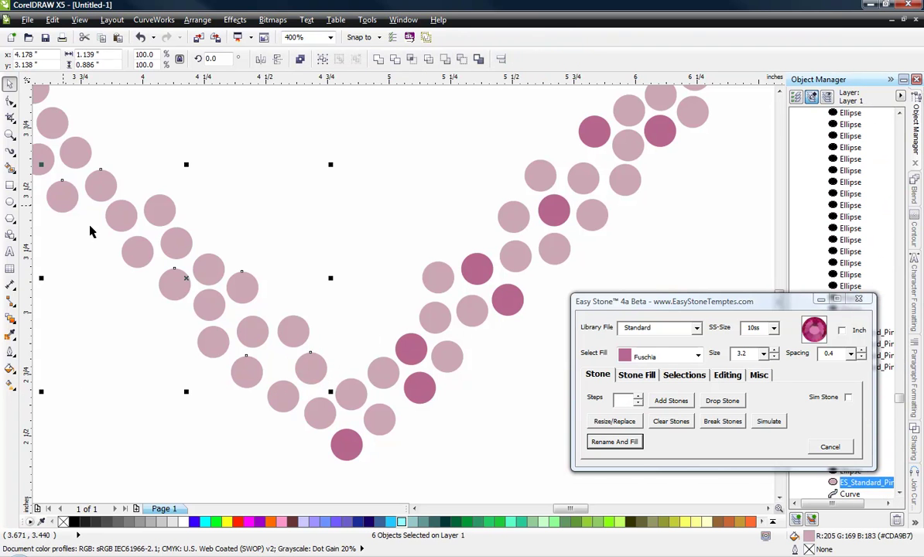
pyautogui.click(623, 443)
pyautogui.click(505, 435)
pyautogui.scroll(-1, 392, 475)
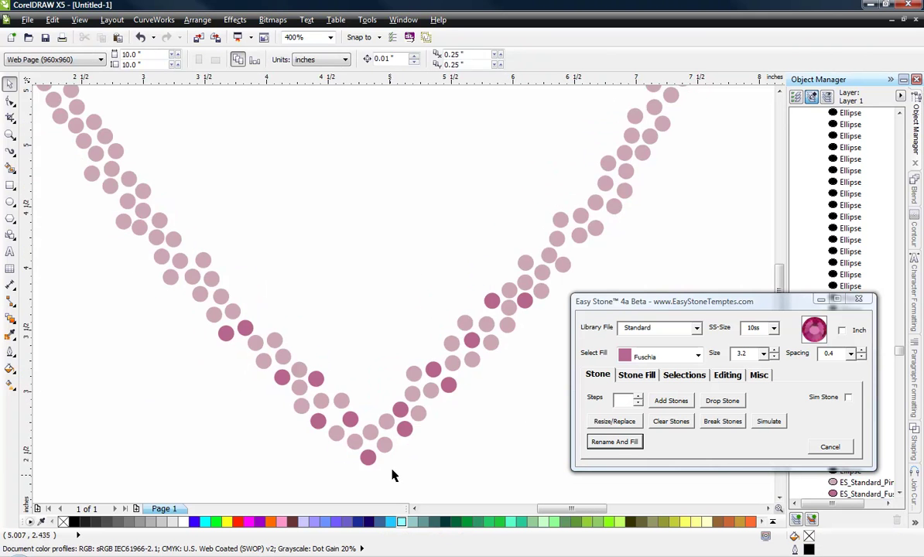
pyautogui.scroll(-1, 267, 301)
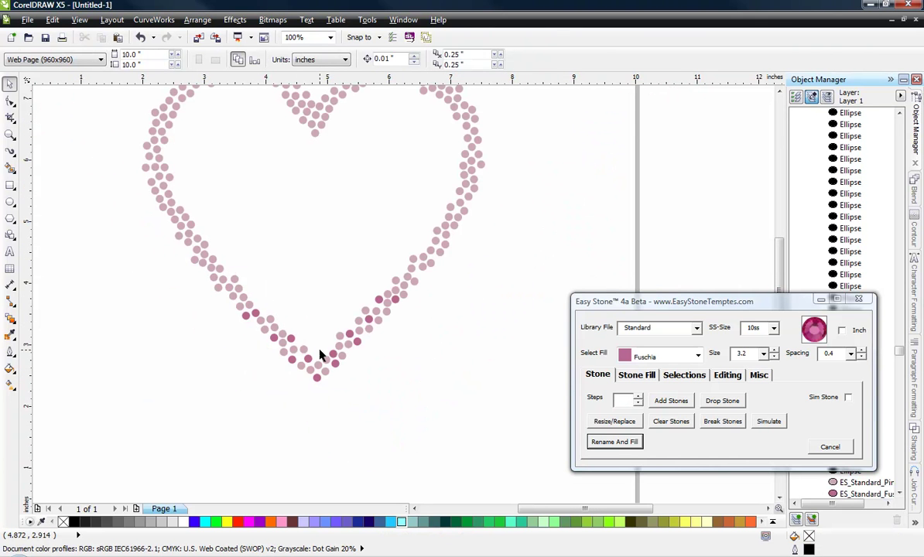
pyautogui.scroll(-3, 461, 368)
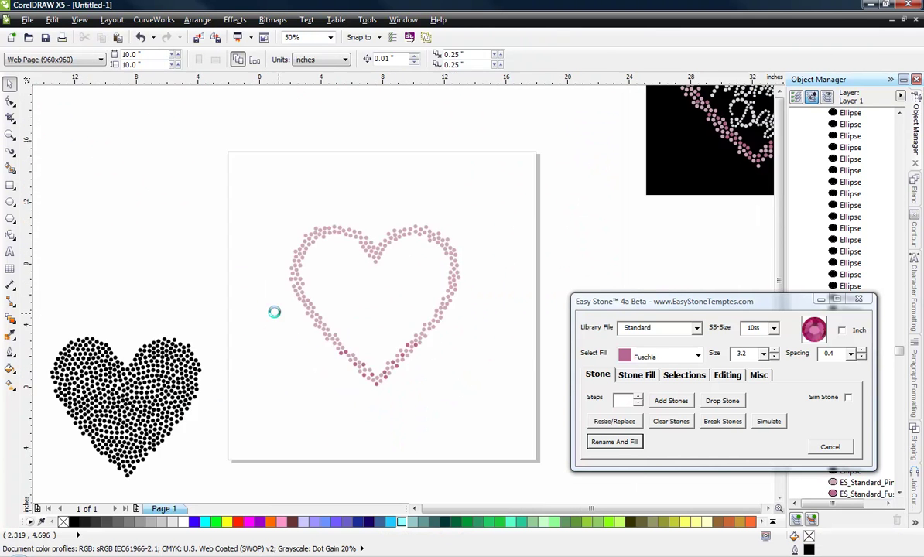
pyautogui.scroll(3, 403, 300)
pyautogui.scroll(-1, 382, 301)
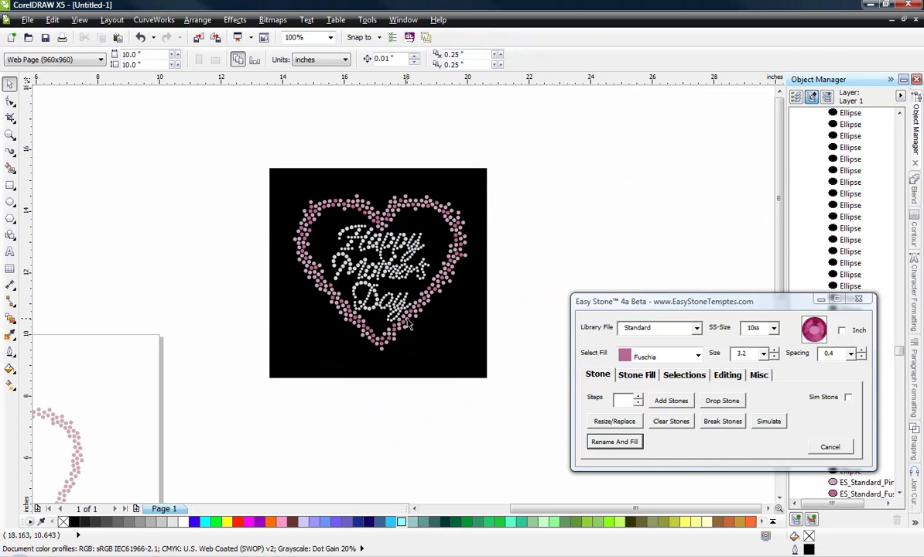
pyautogui.scroll(1, 389, 236)
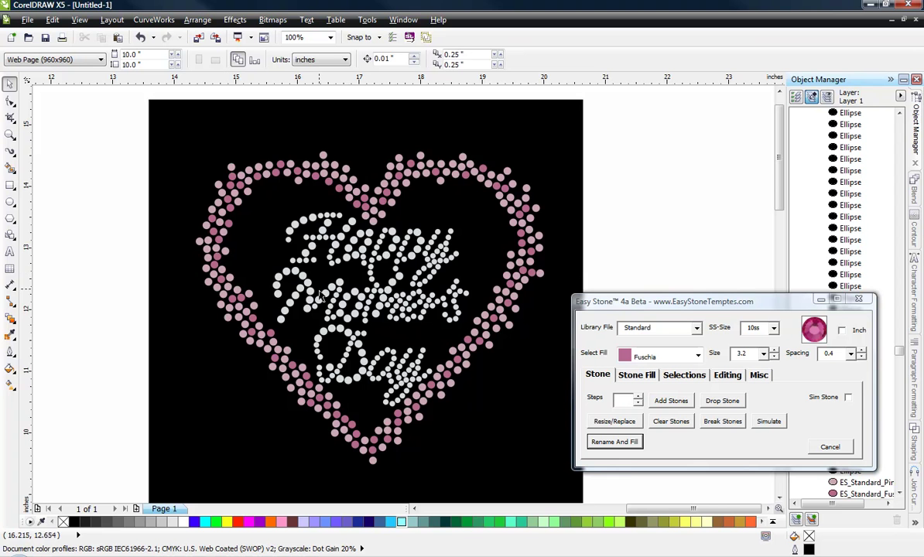
pyautogui.scroll(-3, 344, 266)
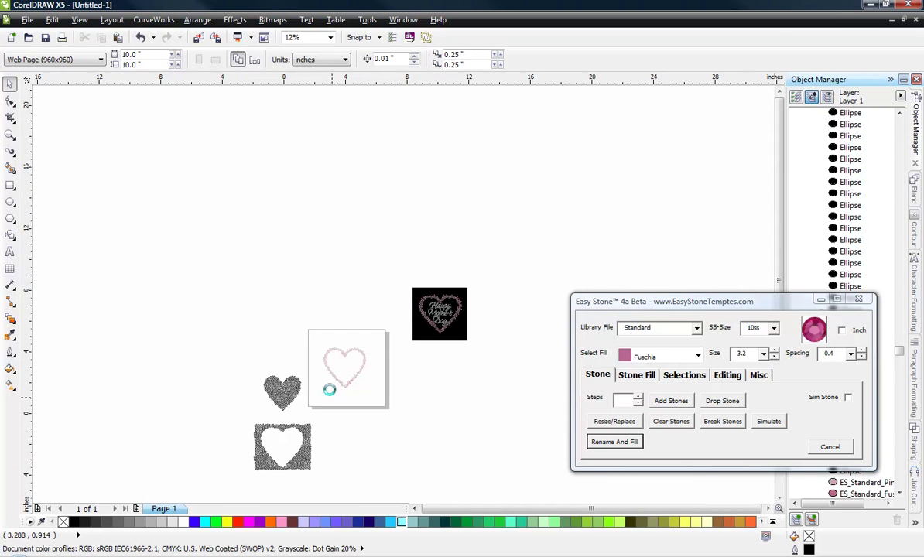
pyautogui.scroll(3, 324, 384)
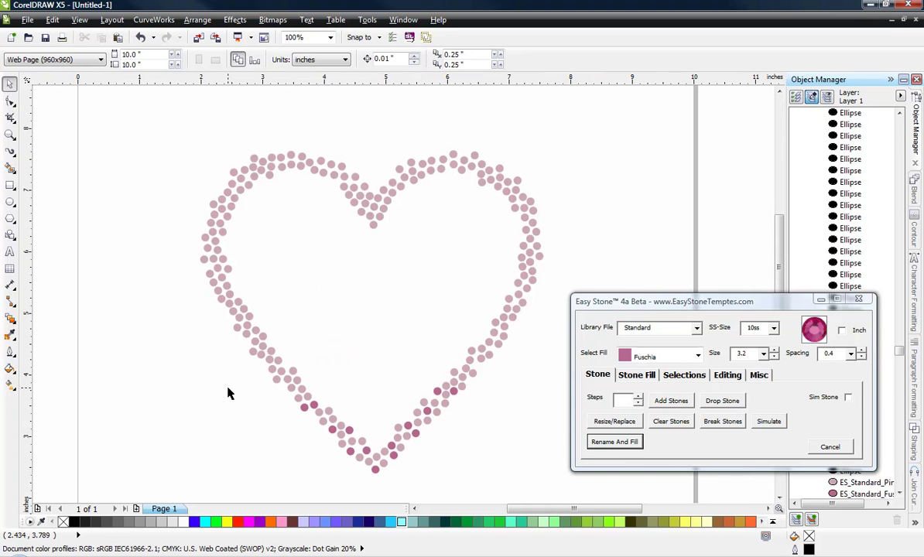
pyautogui.moveTo(791, 309)
pyautogui.mouseDown()
pyautogui.moveTo(744, 316)
pyautogui.moveTo(783, 314)
pyautogui.mouseUp()
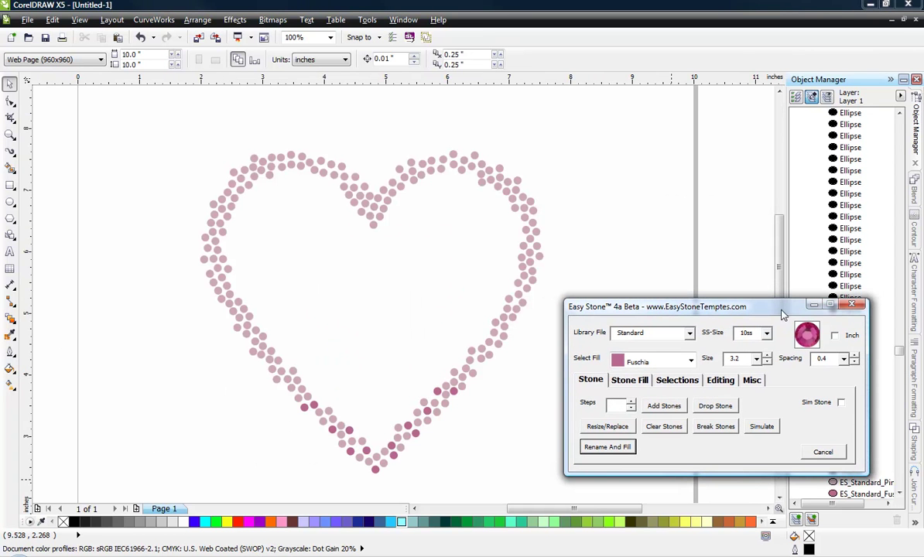